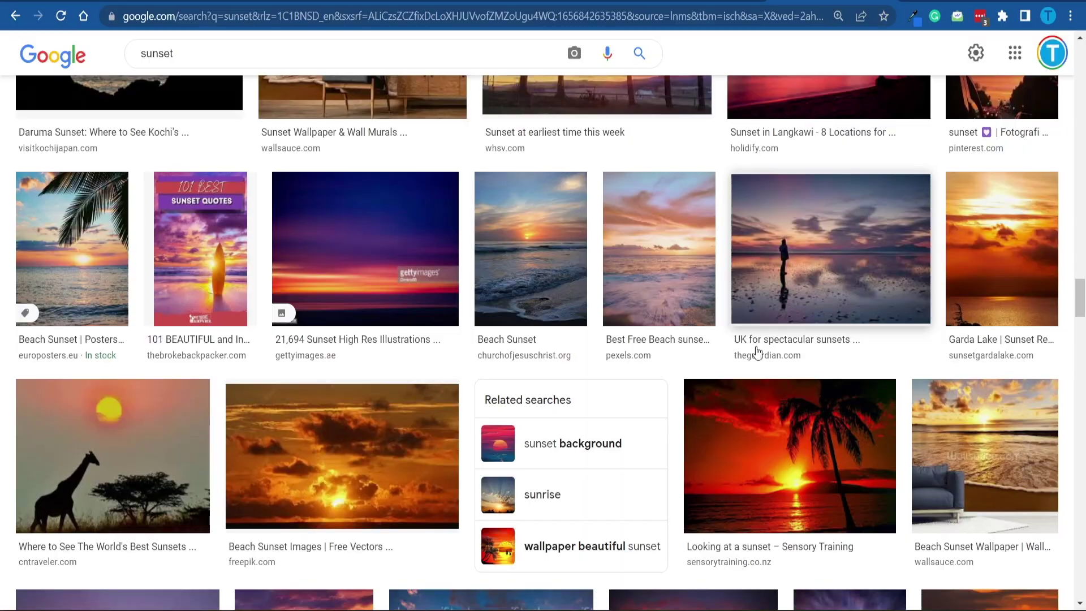
Step: Scroll up and down the Free-Images.com sunset photo results and home page to review them
{"action": "scroll", "coordinate": [885, 298], "scroll_direction": "up", "scroll_amount": 5}
{"action": "scroll", "coordinate": [881, 301], "scroll_direction": "down", "scroll_amount": 10}
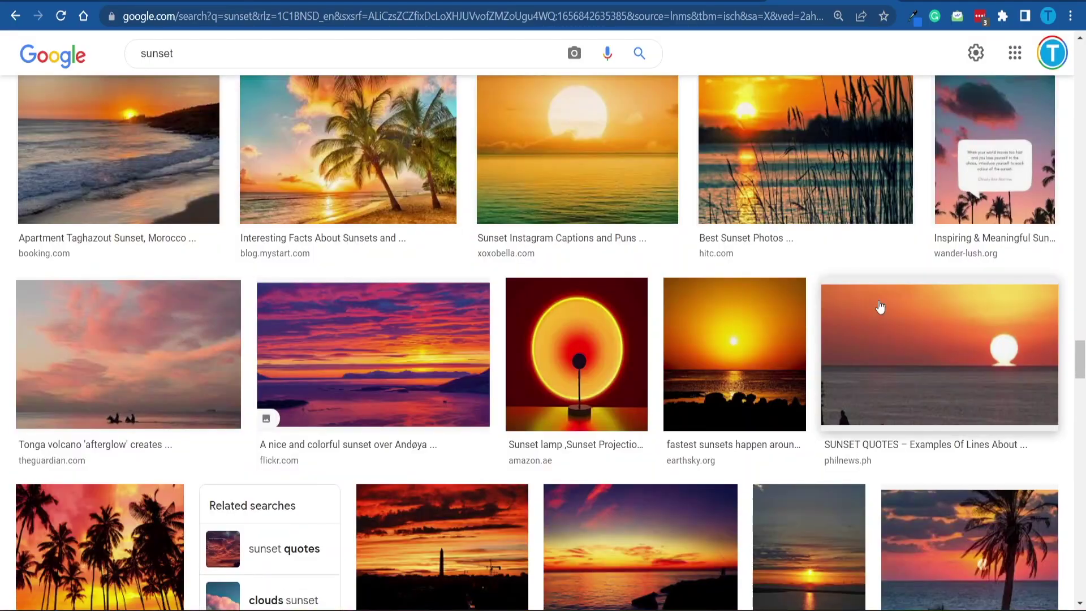
{"action": "scroll", "coordinate": [885, 298], "scroll_direction": "down", "scroll_amount": 10}
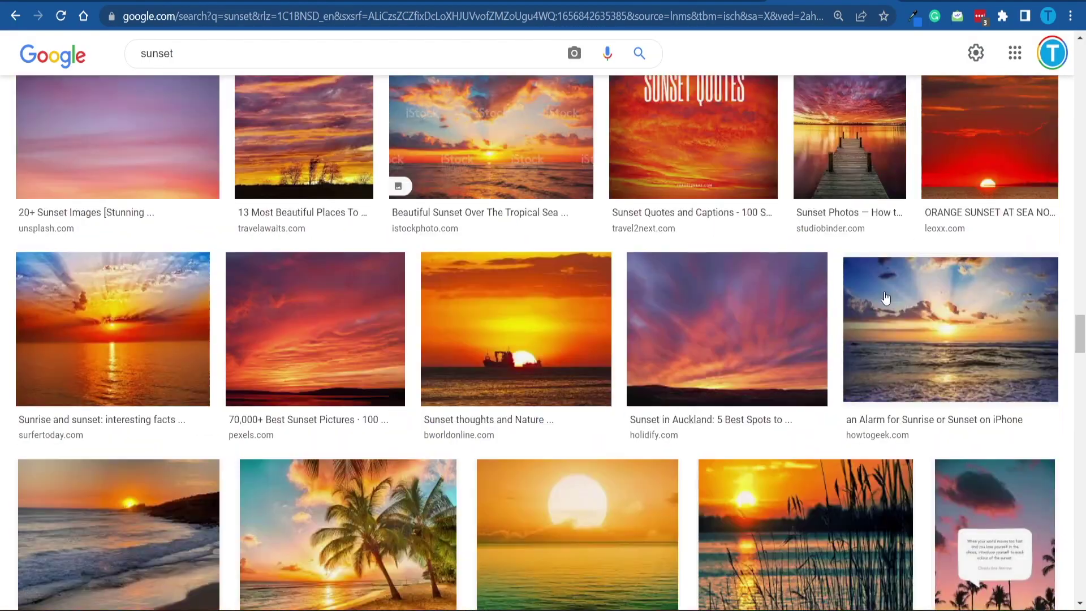
{"action": "scroll", "coordinate": [881, 301], "scroll_direction": "down", "scroll_amount": 5}
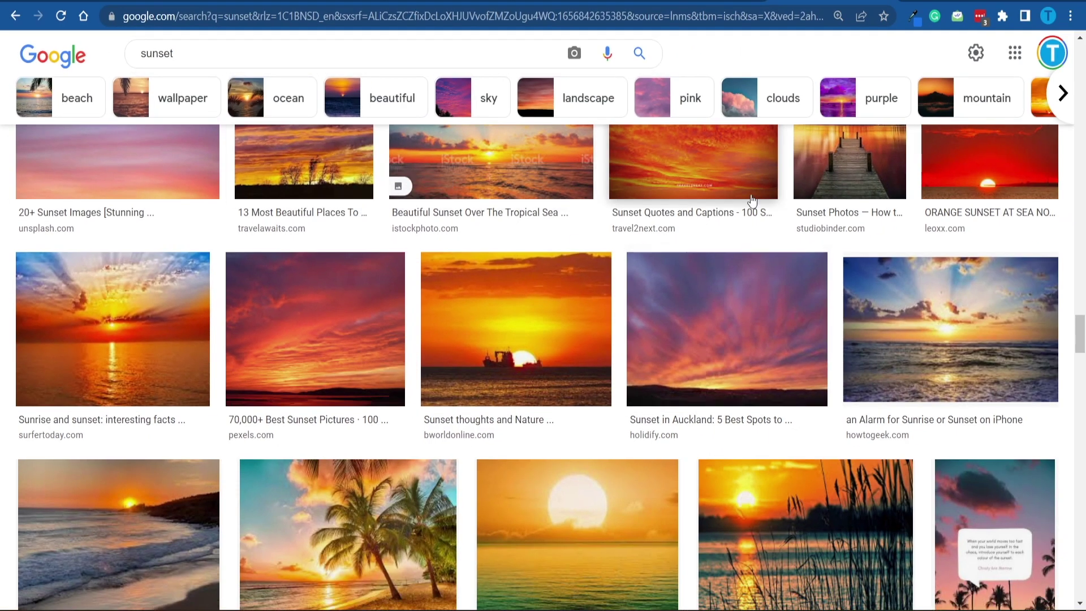
{"action": "scroll", "coordinate": [770, 182], "scroll_direction": "down", "scroll_amount": 10}
{"action": "scroll", "coordinate": [779, 188], "scroll_direction": "down", "scroll_amount": 10}
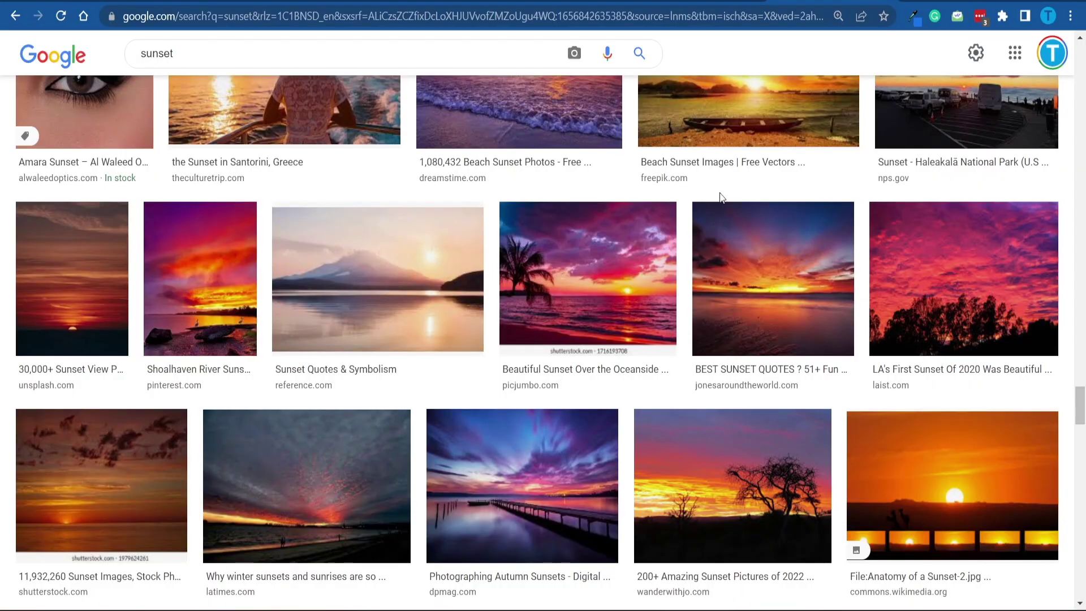
{"action": "scroll", "coordinate": [721, 196], "scroll_direction": "down", "scroll_amount": 8}
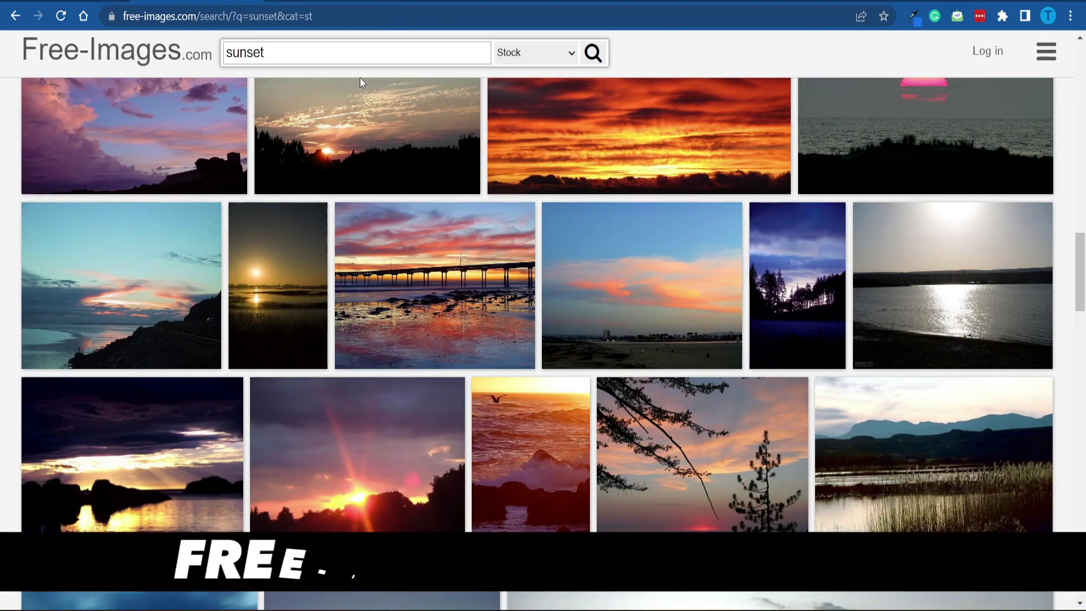
{"action": "scroll", "coordinate": [381, 87], "scroll_direction": "up", "scroll_amount": 15}
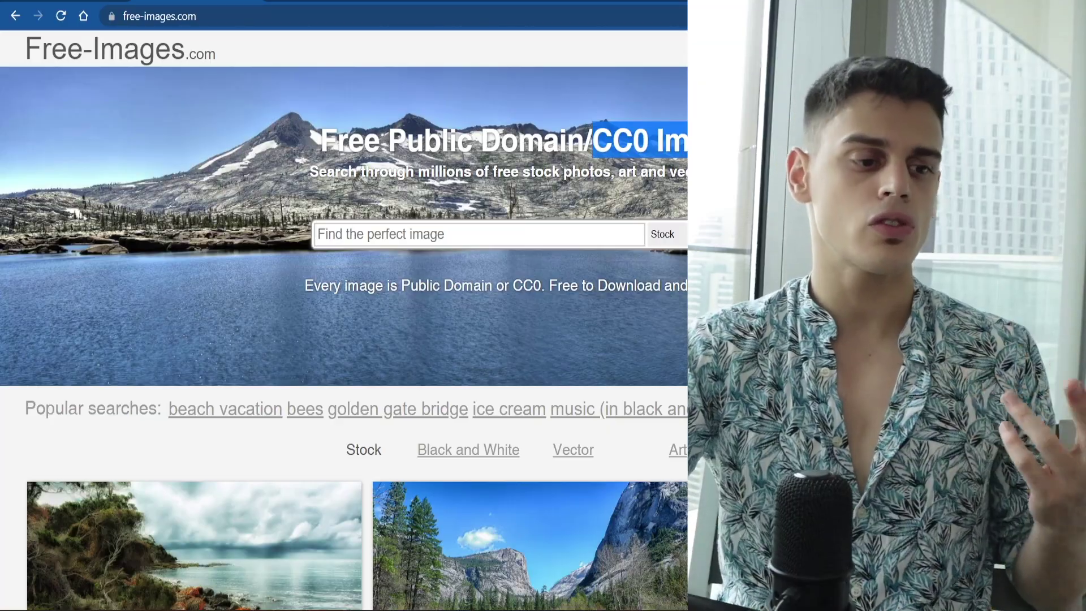
{"action": "scroll", "coordinate": [344, 316], "scroll_direction": "down", "scroll_amount": 5}
{"action": "scroll", "coordinate": [344, 317], "scroll_direction": "down", "scroll_amount": 5}
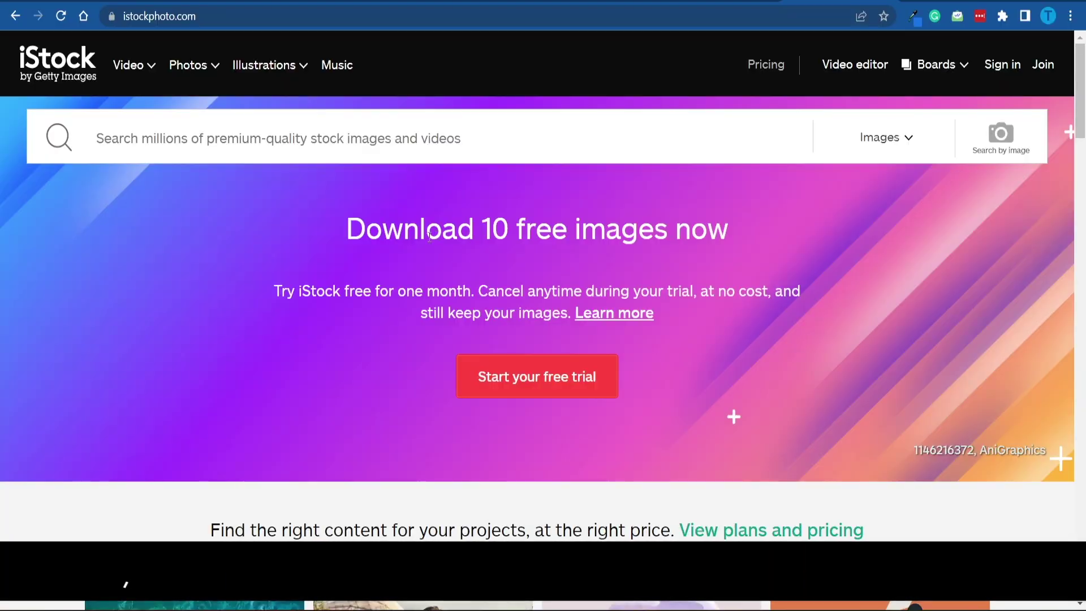
Step: Scroll down the iStock homepage to view the premium pricing line
{"action": "scroll", "coordinate": [634, 234], "scroll_direction": "down", "scroll_amount": 7}
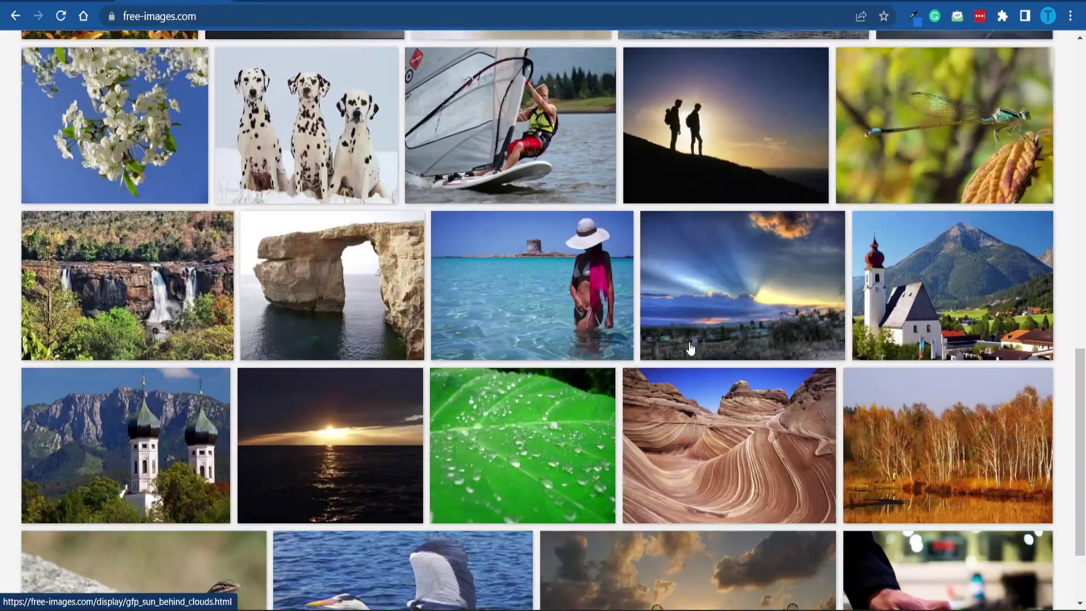
{"action": "scroll", "coordinate": [690, 347], "scroll_direction": "down", "scroll_amount": 2}
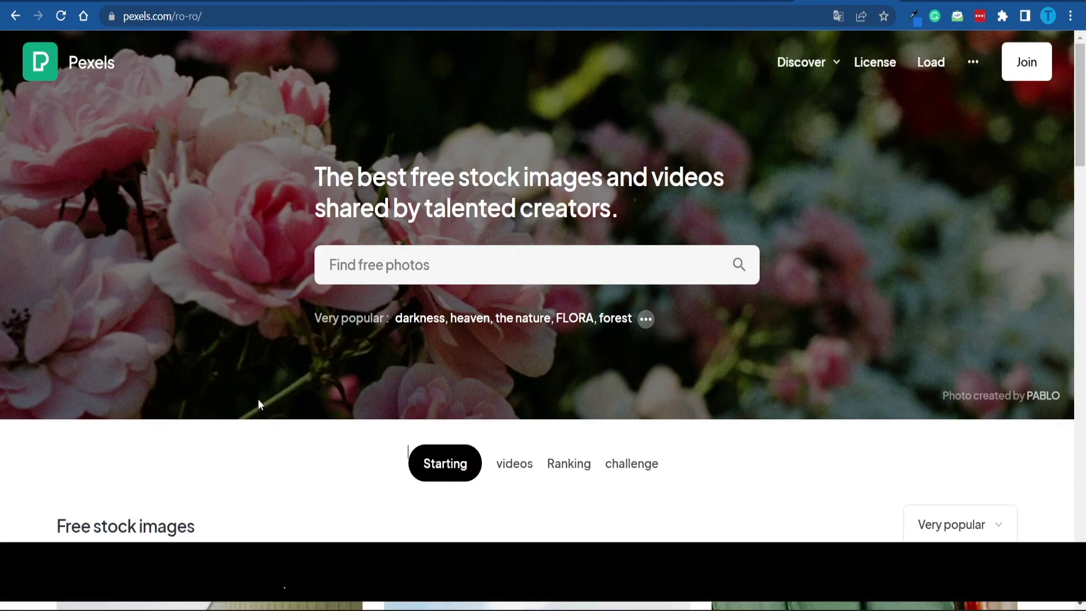
Step: Search Pexels for 'sunset' photos
{"action": "scroll", "coordinate": [258, 398], "scroll_direction": "down", "scroll_amount": 4}
{"action": "scroll", "coordinate": [266, 261], "scroll_direction": "down", "scroll_amount": 8}
{"action": "scroll", "coordinate": [548, 261], "scroll_direction": "down", "scroll_amount": 6}
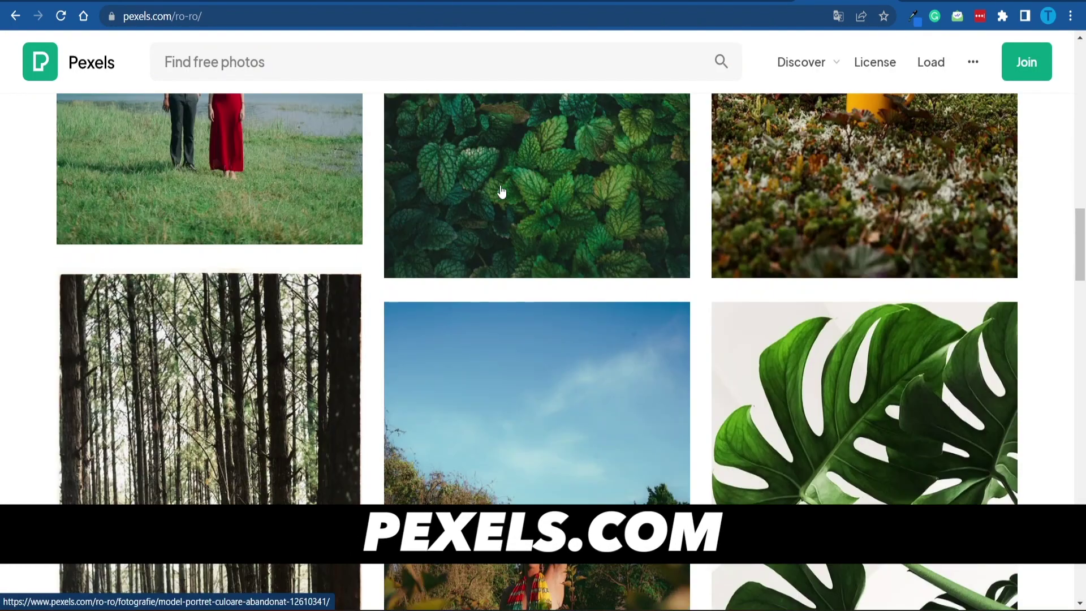
{"action": "scroll", "coordinate": [548, 262], "scroll_direction": "up", "scroll_amount": 20}
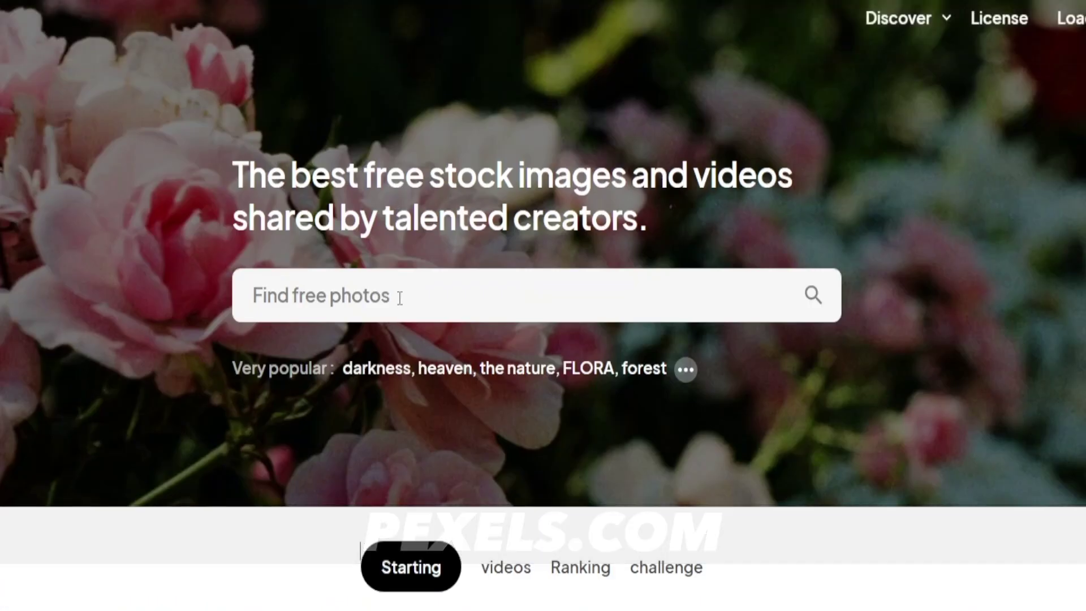
{"action": "left_click", "coordinate": [399, 297]}
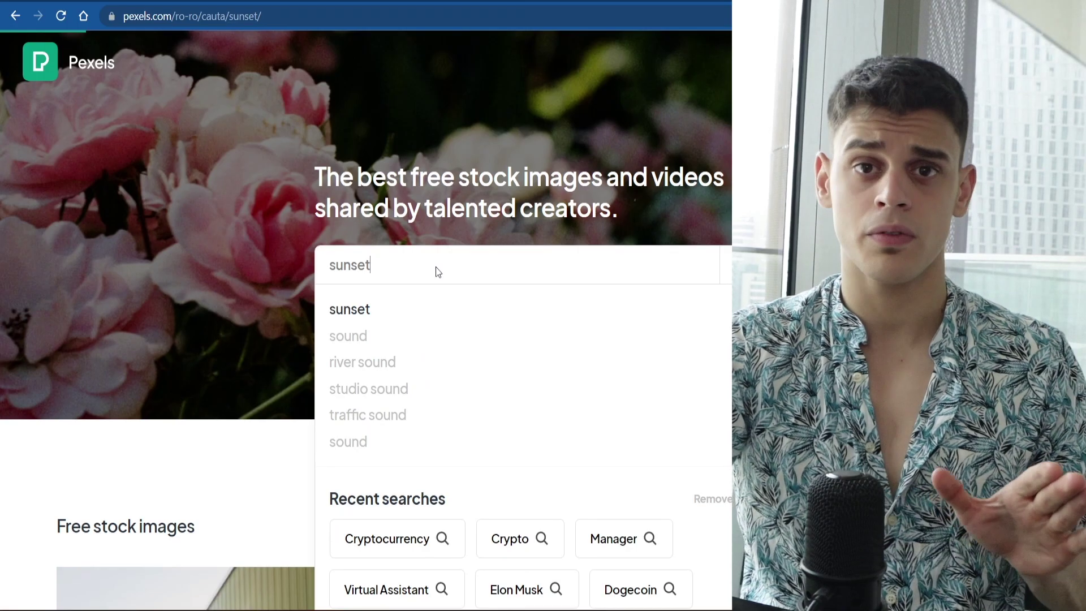
{"action": "key", "text": "Return"}
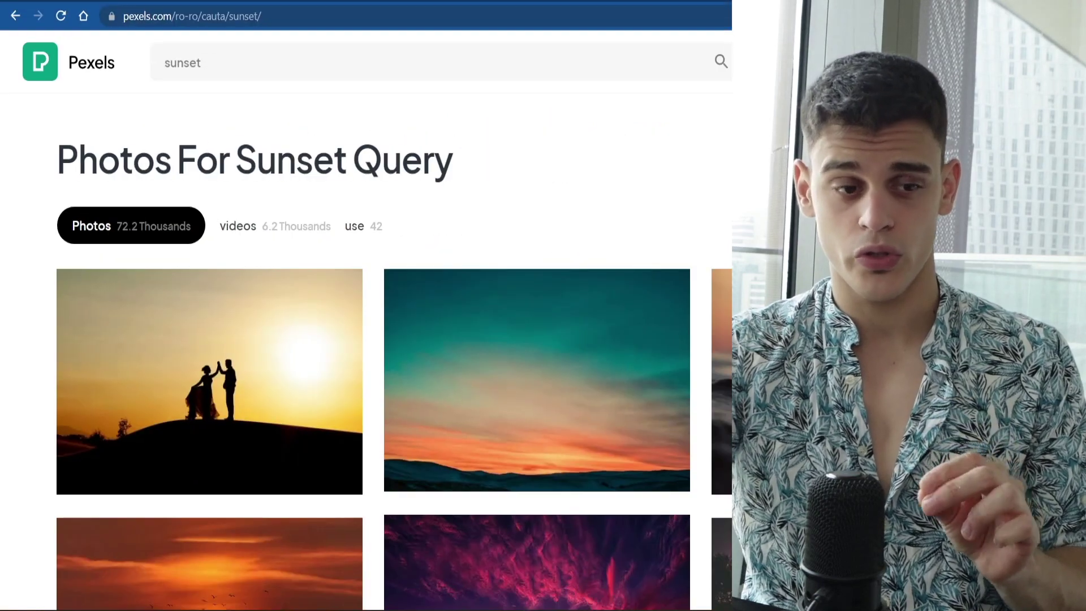
Step: Scroll the sunset results to find the glowing-jar beach photo
{"action": "scroll", "coordinate": [538, 339], "scroll_direction": "down", "scroll_amount": 10}
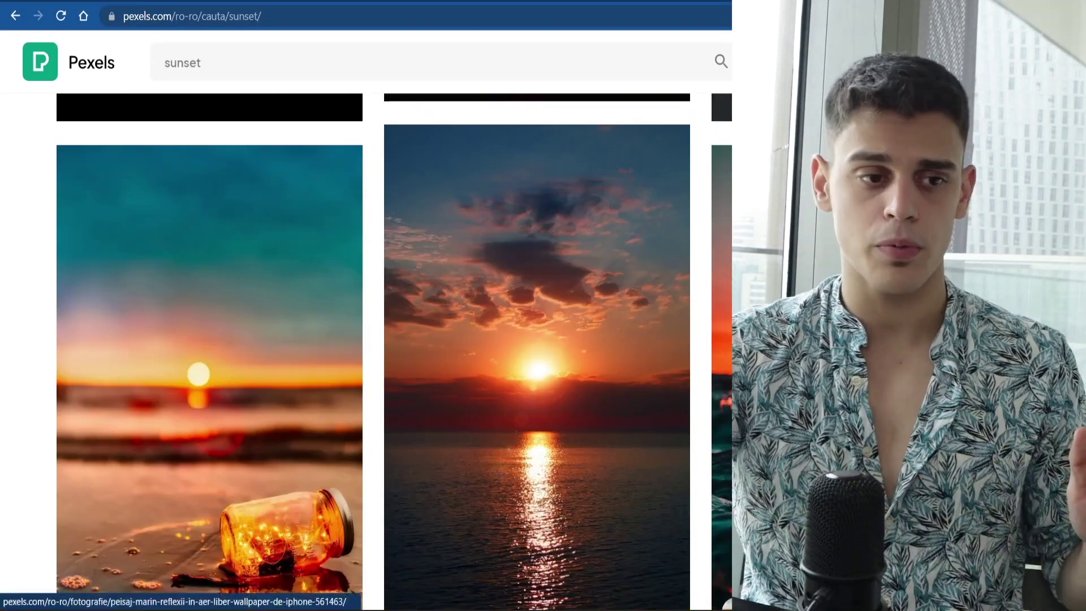
{"action": "scroll", "coordinate": [887, 206], "scroll_direction": "down", "scroll_amount": 7}
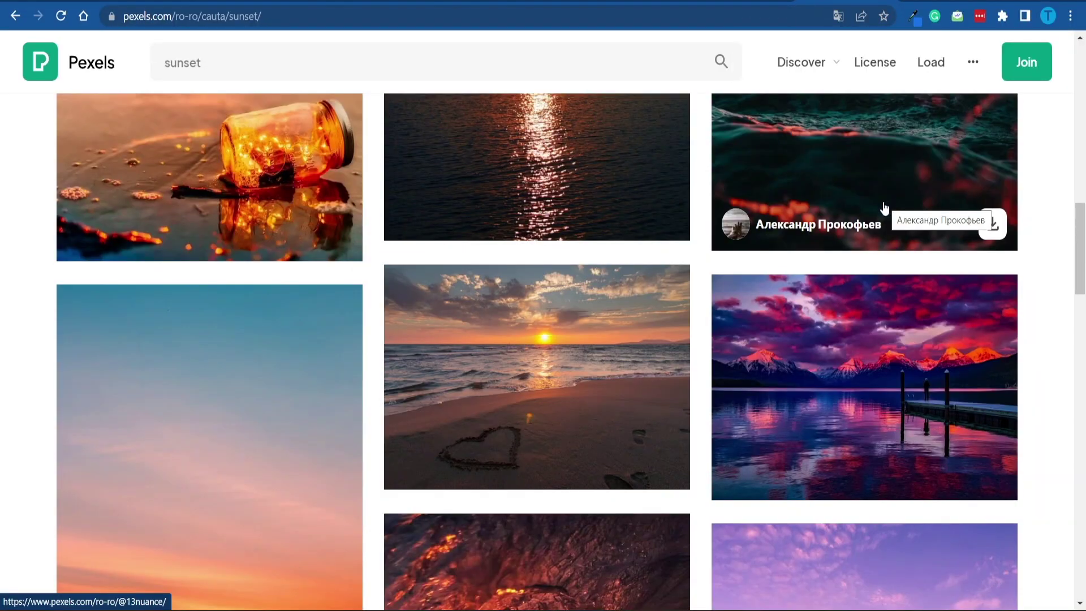
{"action": "scroll", "coordinate": [304, 430], "scroll_direction": "up", "scroll_amount": 4}
Step: Open the glowing-jar sunset photo, download it free, and close the thank-the-photographer message
{"action": "left_click", "coordinate": [302, 423]}
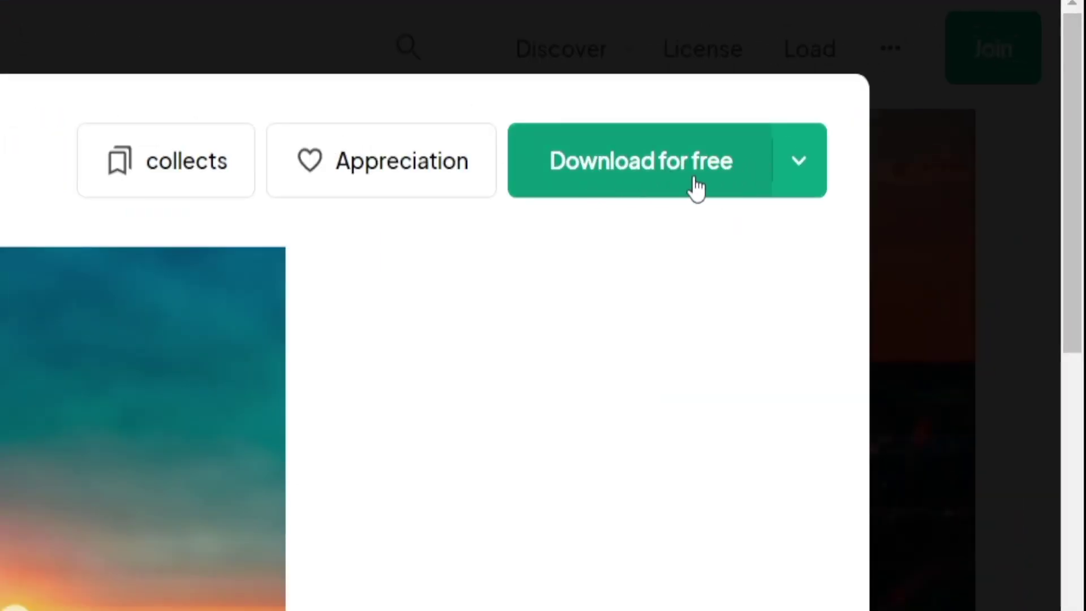
{"action": "left_click", "coordinate": [705, 187]}
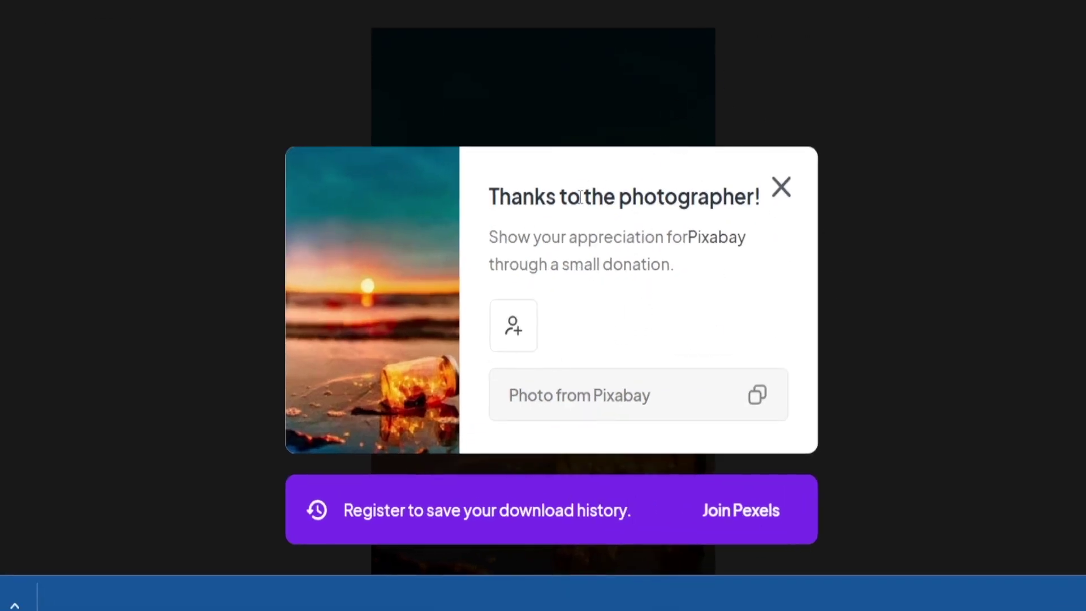
{"action": "left_click_drag", "start_coordinate": [601, 254], "coordinate": [695, 227]}
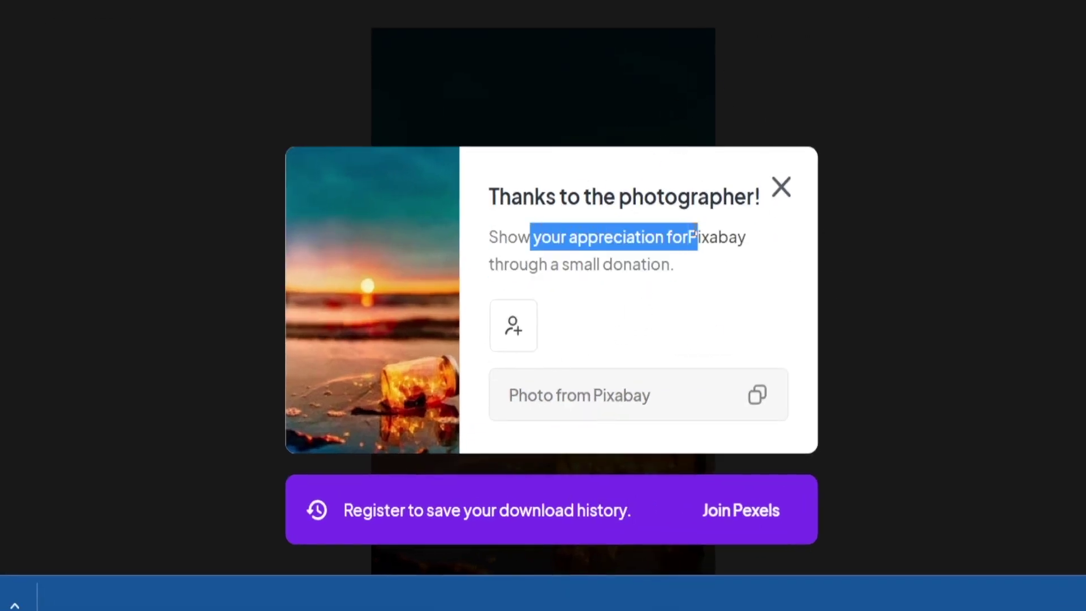
{"action": "left_click_drag", "start_coordinate": [536, 264], "coordinate": [688, 263]}
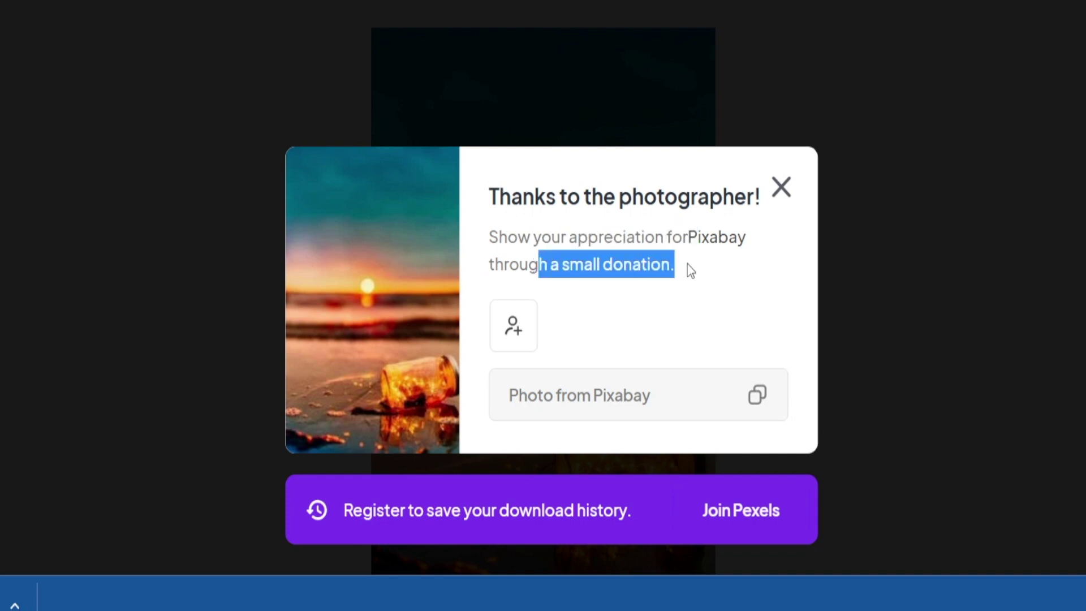
{"action": "left_click", "coordinate": [810, 264]}
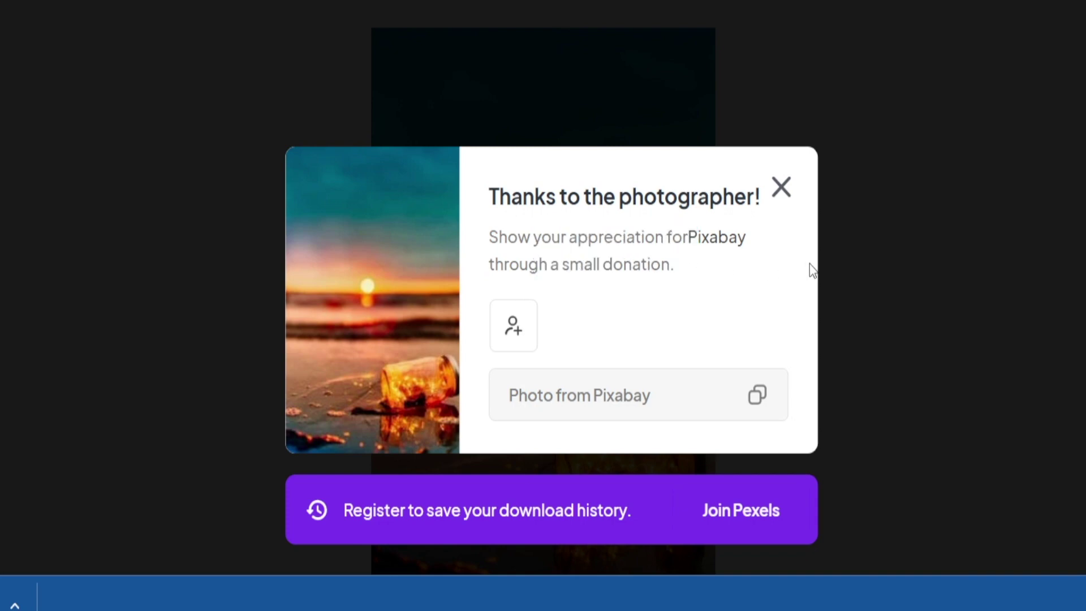
{"action": "left_click", "coordinate": [781, 191]}
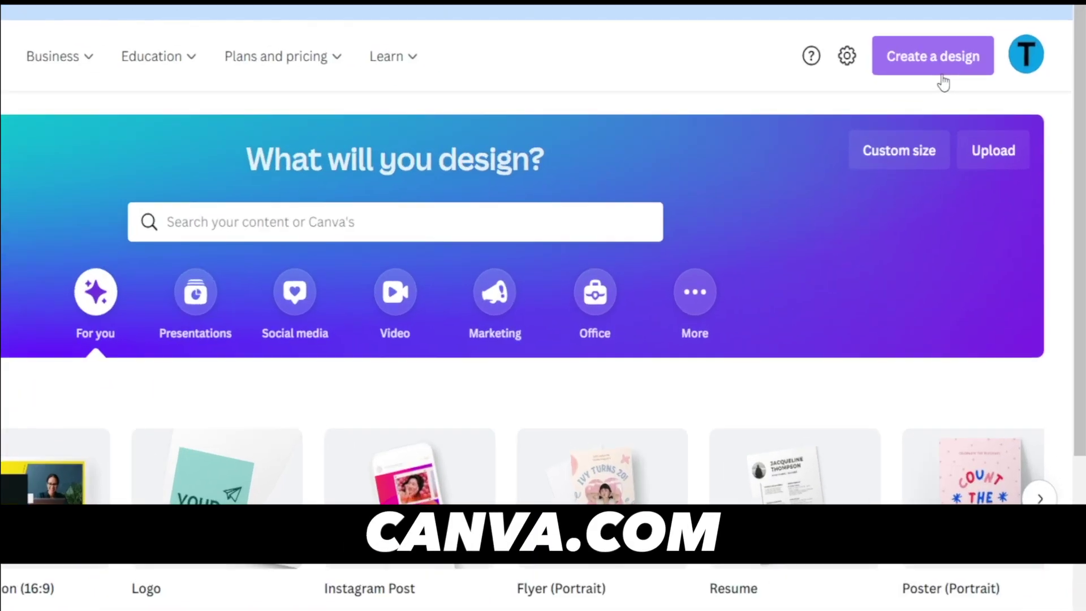
Step: Create a 1334×2000 px design from the sunset jar photo and add a heading text box
{"action": "left_click", "coordinate": [942, 78]}
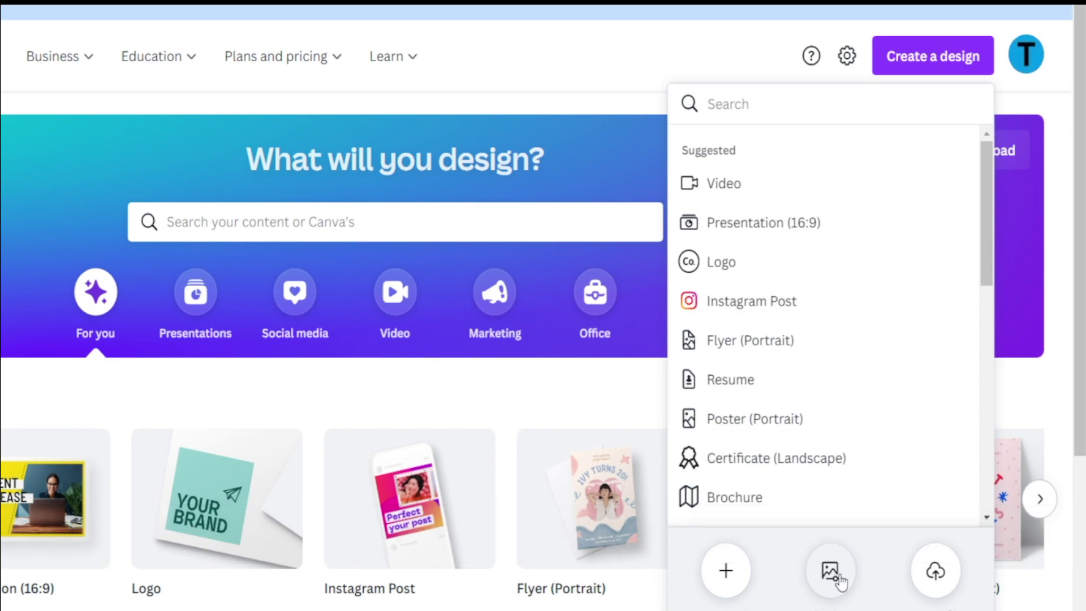
{"action": "left_click", "coordinate": [830, 571]}
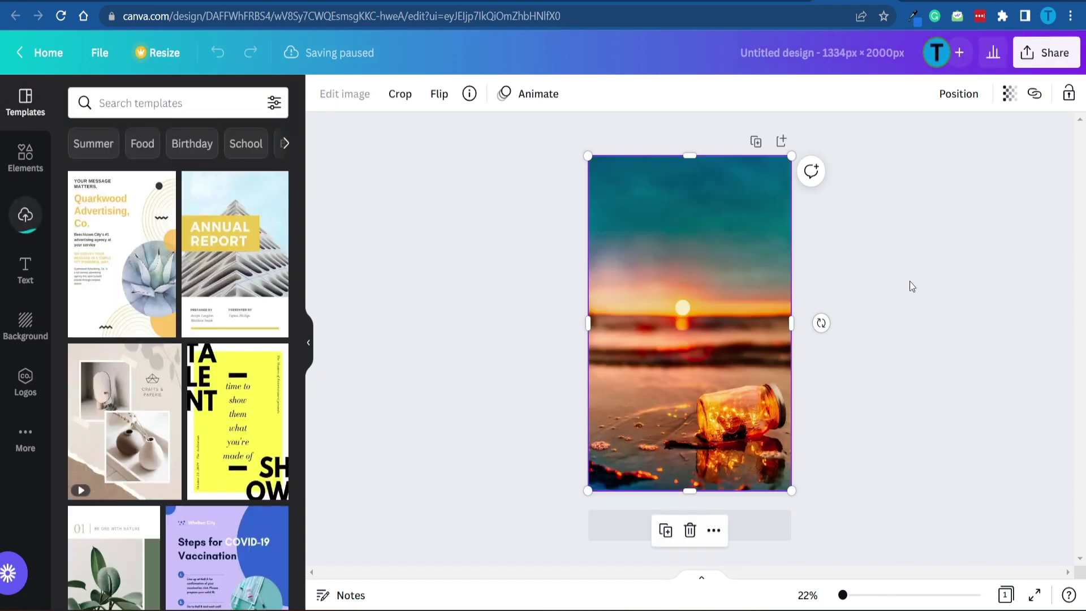
{"action": "left_click", "coordinate": [26, 277]}
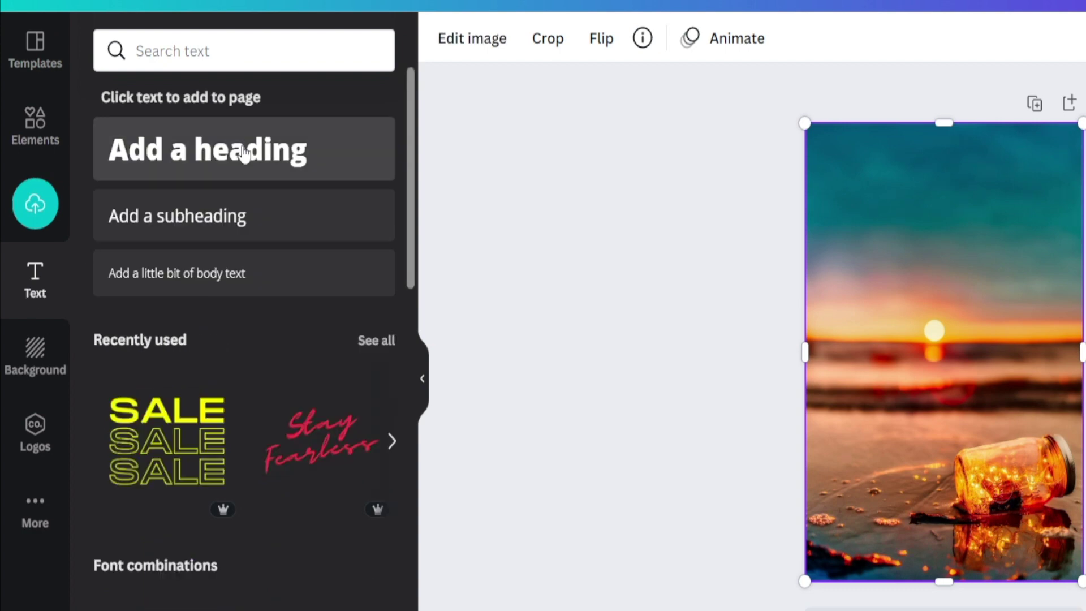
{"action": "left_click", "coordinate": [243, 153]}
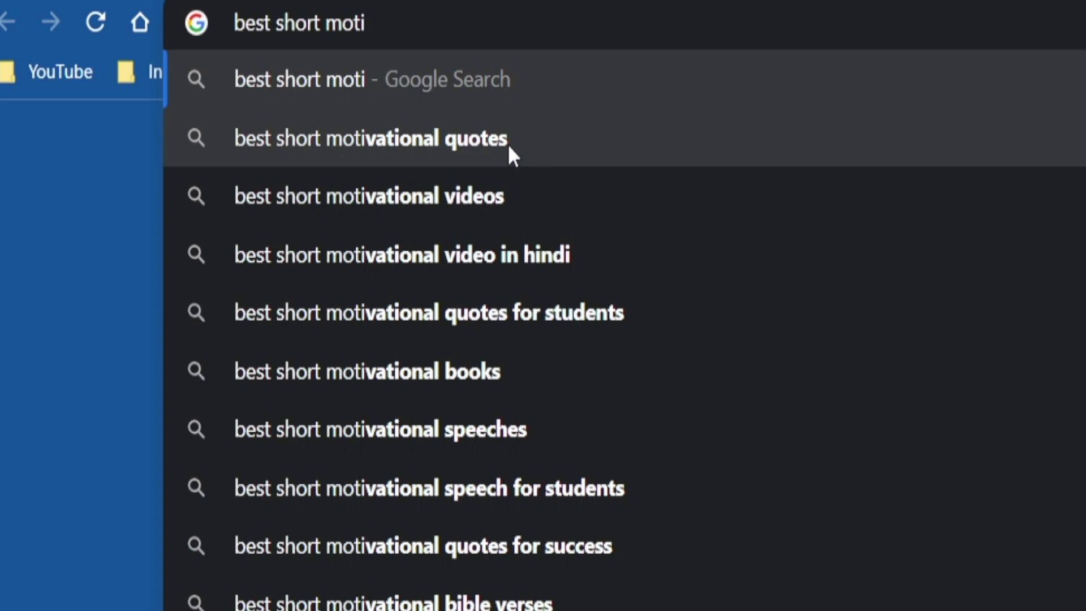
Step: Search Google for 'best short motivational quotes' and scroll to Shopify's quotes article
{"action": "left_click", "coordinate": [509, 146]}
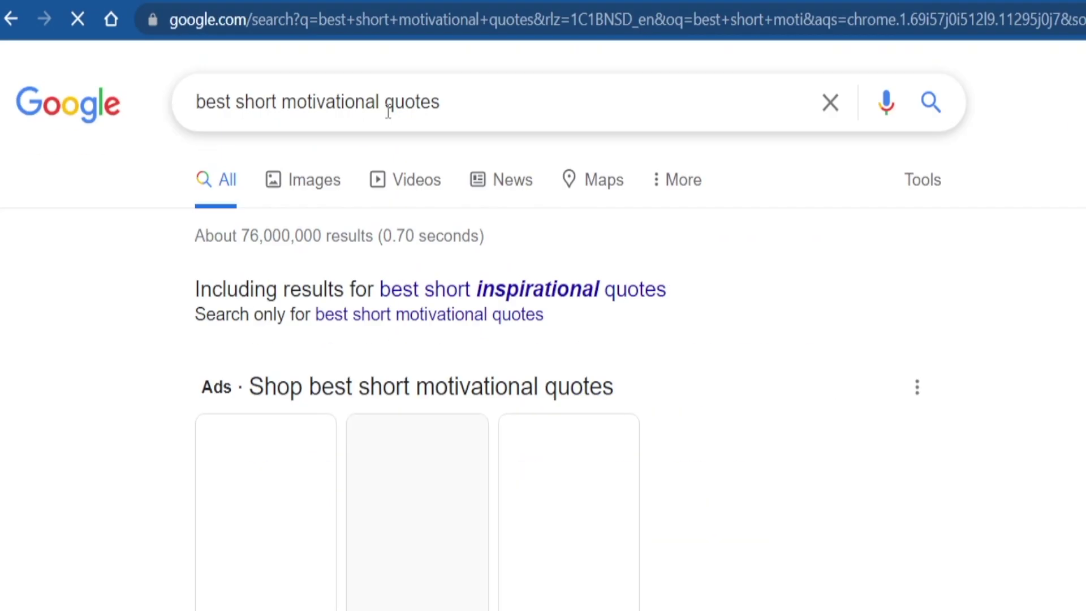
{"action": "scroll", "coordinate": [388, 112], "scroll_direction": "down", "scroll_amount": 10}
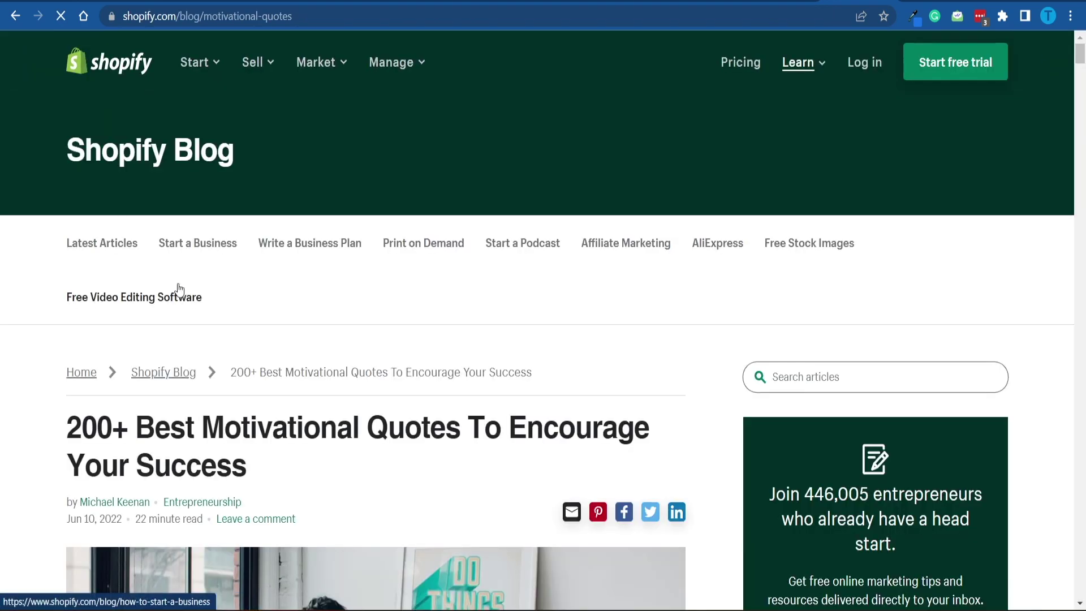
Step: Find 'ship' in the Shopify article and select the Thomas Aquinas captain-and-ship quote
{"action": "scroll", "coordinate": [179, 289], "scroll_direction": "down", "scroll_amount": 15}
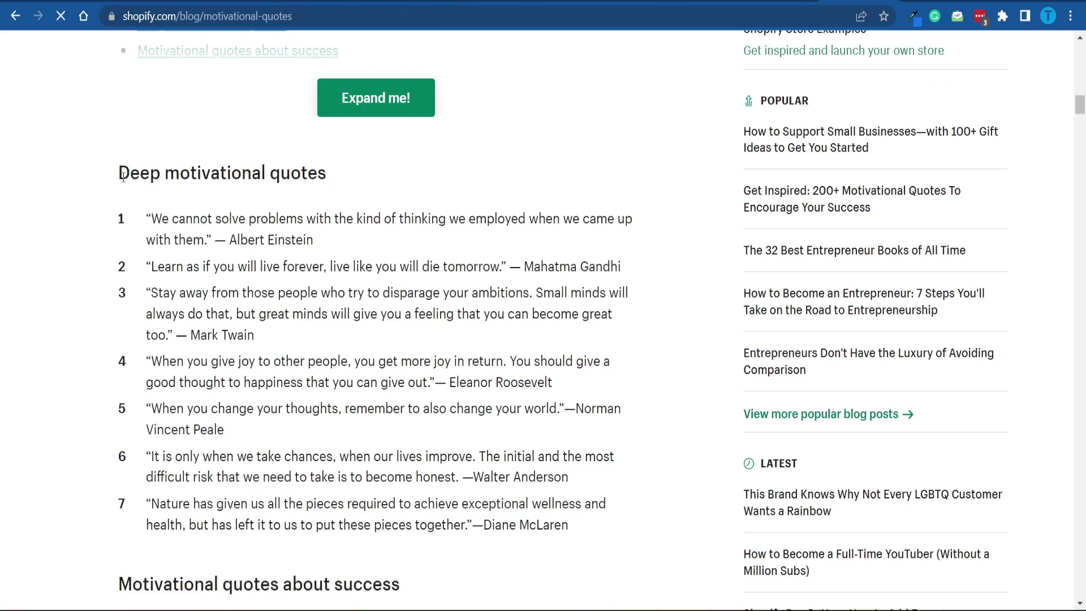
{"action": "left_click_drag", "start_coordinate": [123, 177], "coordinate": [327, 173]}
{"action": "scroll", "coordinate": [364, 175], "scroll_direction": "down", "scroll_amount": 10}
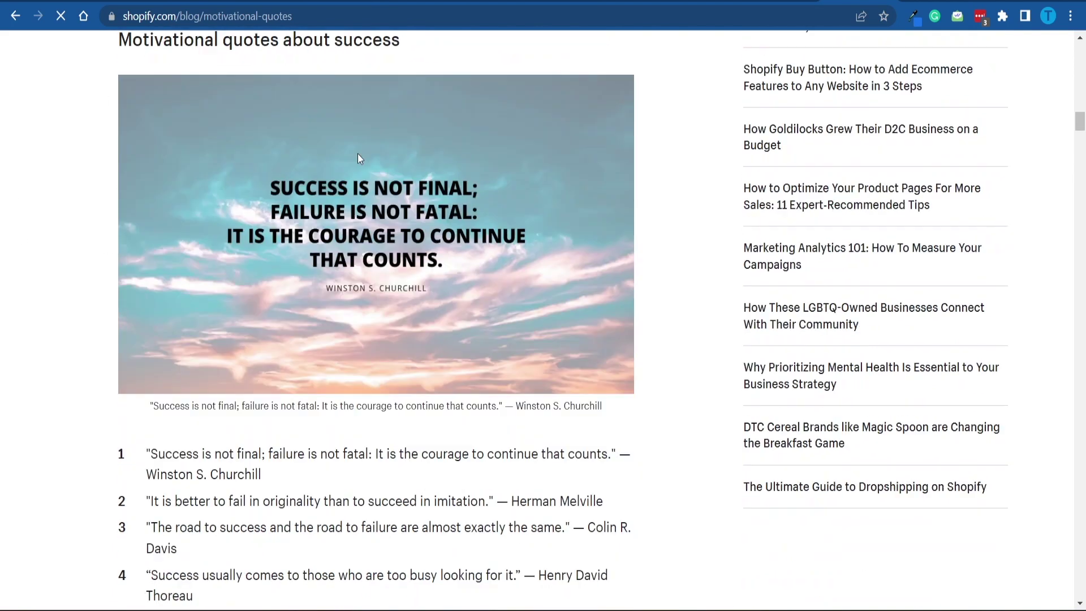
{"action": "scroll", "coordinate": [357, 154], "scroll_direction": "up", "scroll_amount": 3}
{"action": "scroll", "coordinate": [354, 179], "scroll_direction": "down", "scroll_amount": 20}
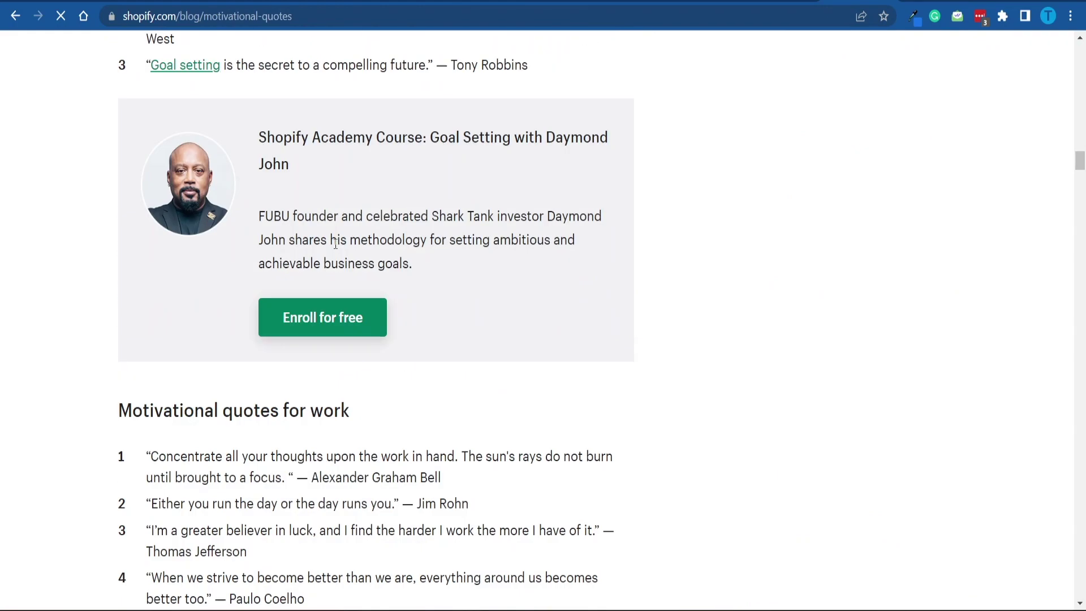
{"action": "scroll", "coordinate": [425, 277], "scroll_direction": "down", "scroll_amount": 15}
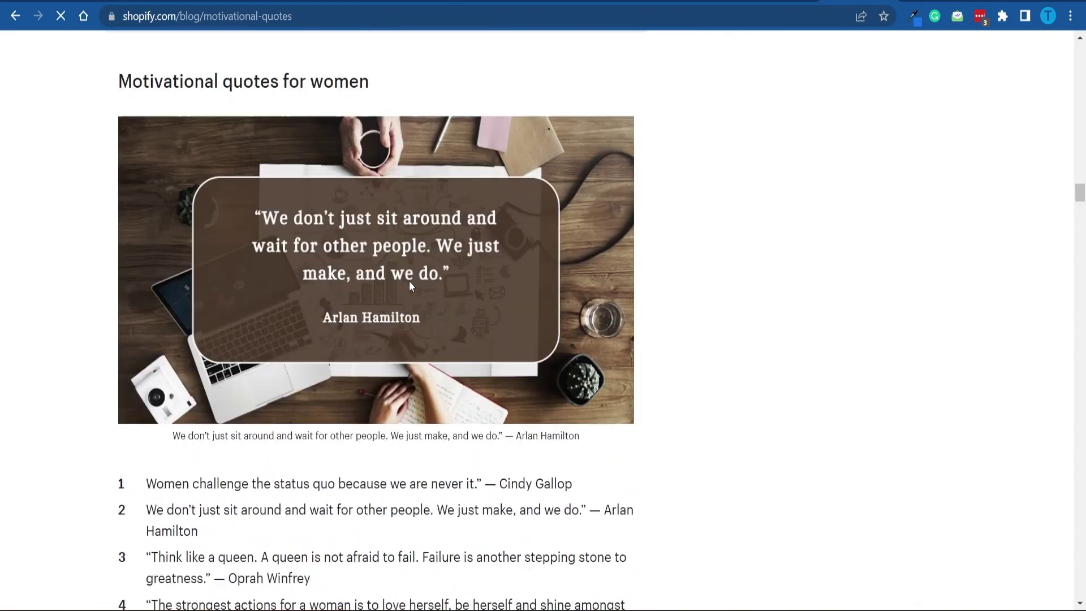
{"action": "scroll", "coordinate": [402, 283], "scroll_direction": "up", "scroll_amount": 3}
{"action": "key", "text": "ctrl+f"}
{"action": "type", "text": "ship"}
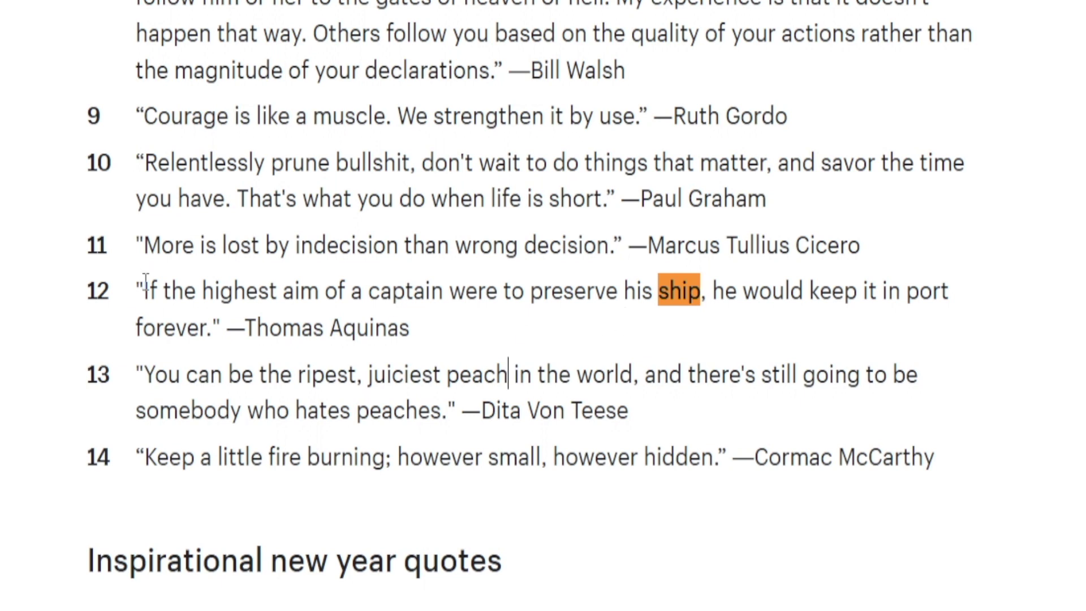
{"action": "mouse_move", "coordinate": [146, 286]}
{"action": "left_mouse_down"}
{"action": "mouse_move", "coordinate": [198, 329]}
{"action": "mouse_move", "coordinate": [147, 290]}
{"action": "left_mouse_up"}
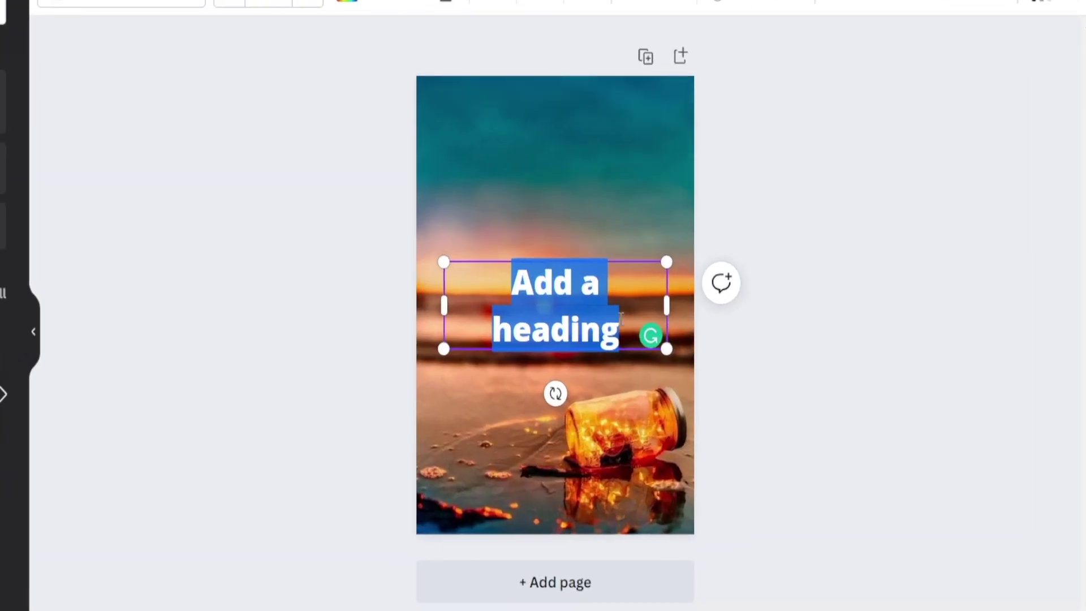
Step: Paste the Aquinas ship quote as the heading at size 88, widened and centred near the top
{"action": "type", "text": "If the highest aim of a captain were to preserve his ship, he would keep it in port forever."}
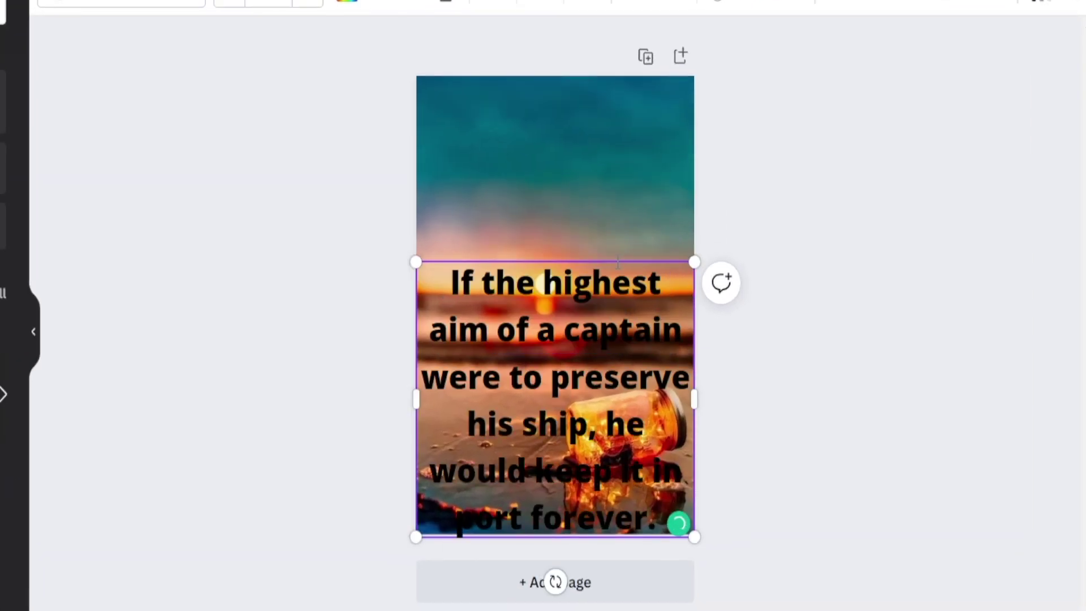
{"action": "left_click_drag", "start_coordinate": [611, 261], "coordinate": [613, 115]}
{"action": "left_click", "coordinate": [268, 3]}
{"action": "scroll", "coordinate": [328, 270], "scroll_direction": "down", "scroll_amount": 8}
{"action": "left_click", "coordinate": [304, 303]}
{"action": "left_click_drag", "start_coordinate": [694, 226], "coordinate": [613, 224]}
{"action": "left_click_drag", "start_coordinate": [497, 220], "coordinate": [553, 215]}
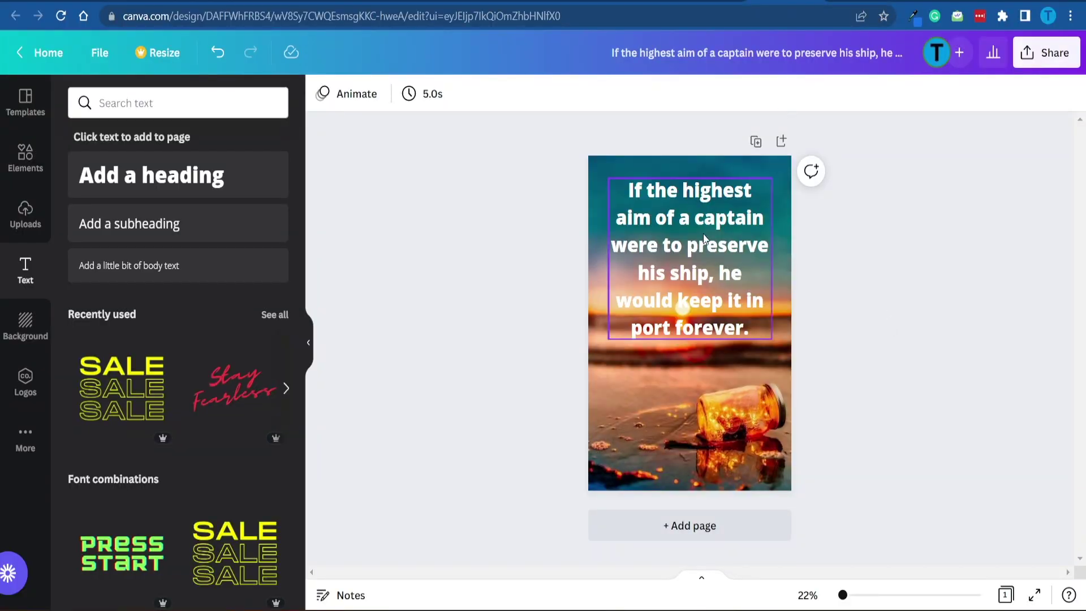
Step: Apply a black Shadow effect to the quote text, then deselect it
{"action": "left_click", "coordinate": [704, 233]}
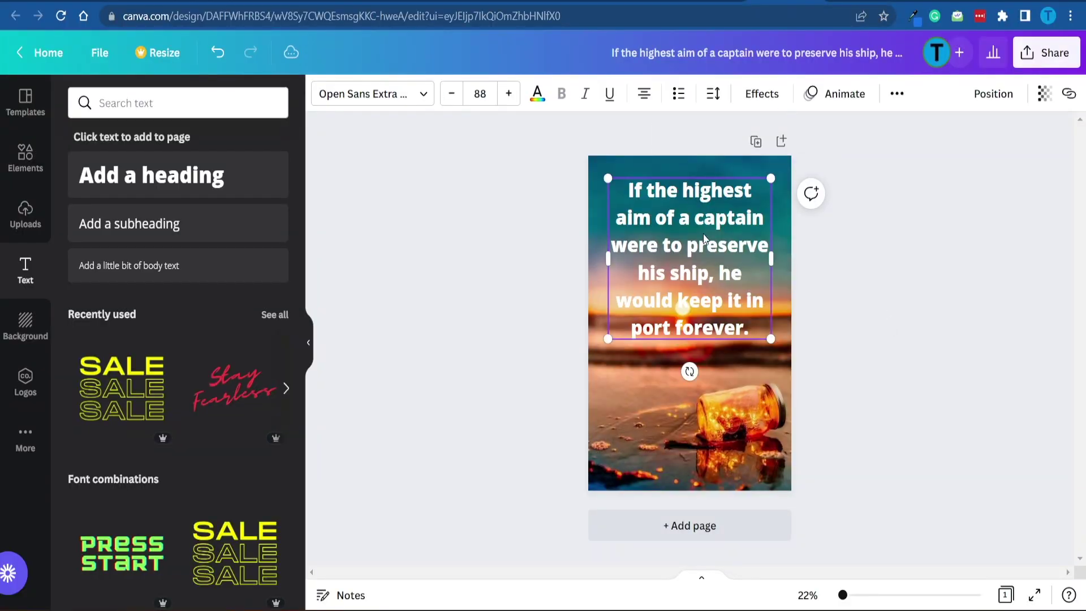
{"action": "left_click", "coordinate": [753, 99]}
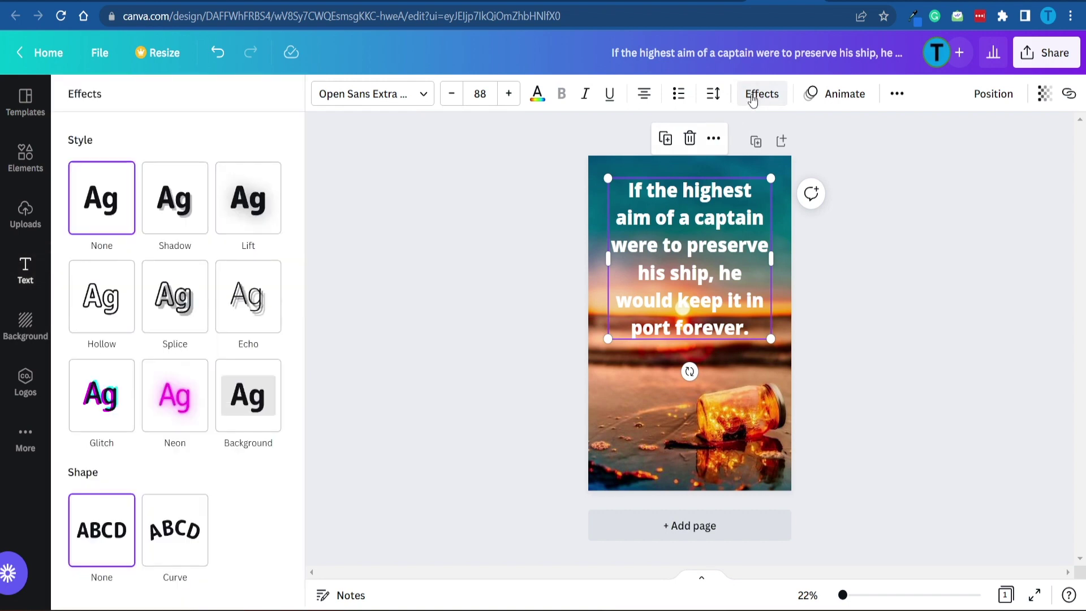
{"action": "left_click", "coordinate": [171, 209]}
{"action": "left_click", "coordinate": [270, 447]}
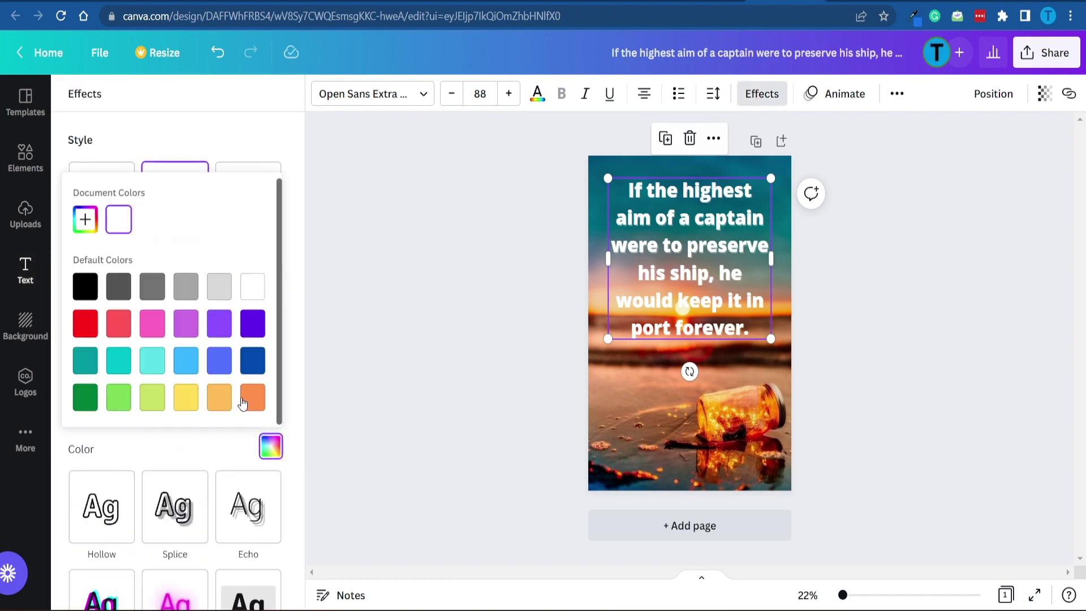
{"action": "left_click", "coordinate": [80, 286]}
{"action": "left_click", "coordinate": [956, 311]}
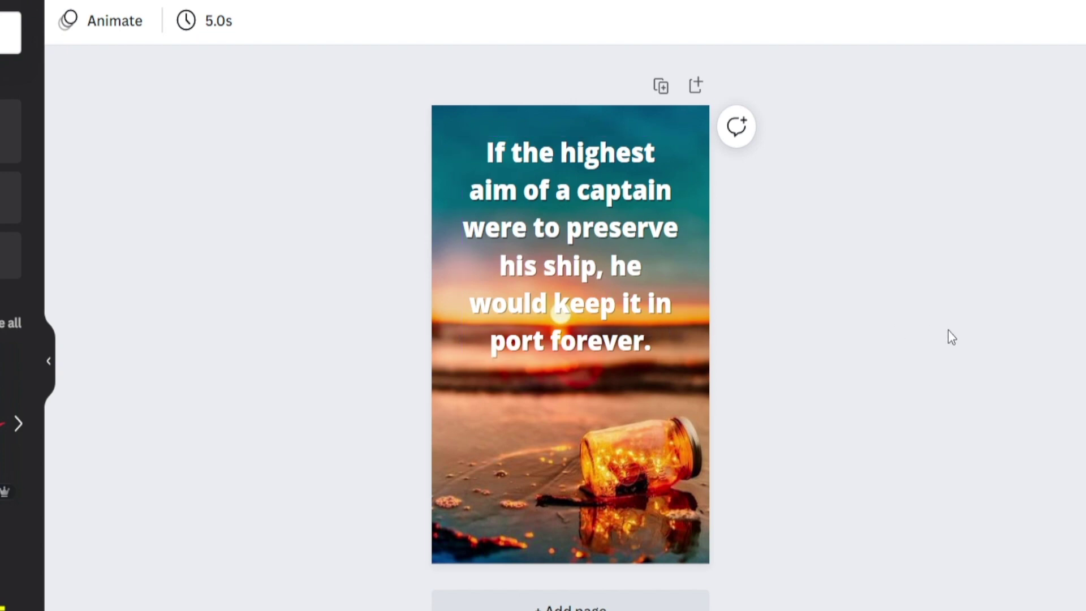
Step: Lower the sunset background photo's transparency behind the quote, then bring up the Share options
{"action": "left_click", "coordinate": [651, 473]}
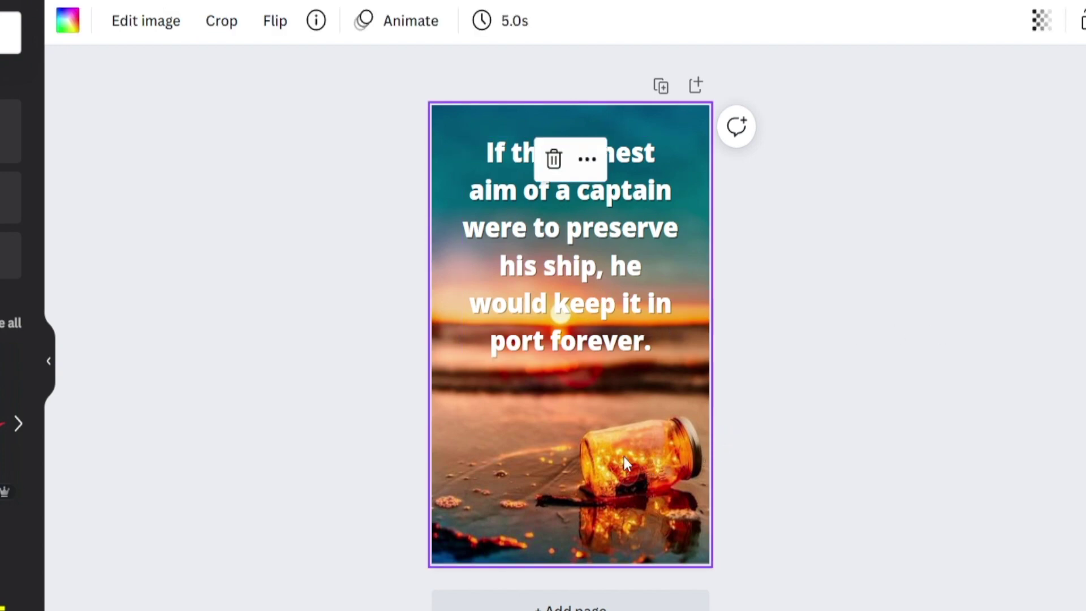
{"action": "left_click", "coordinate": [1042, 22]}
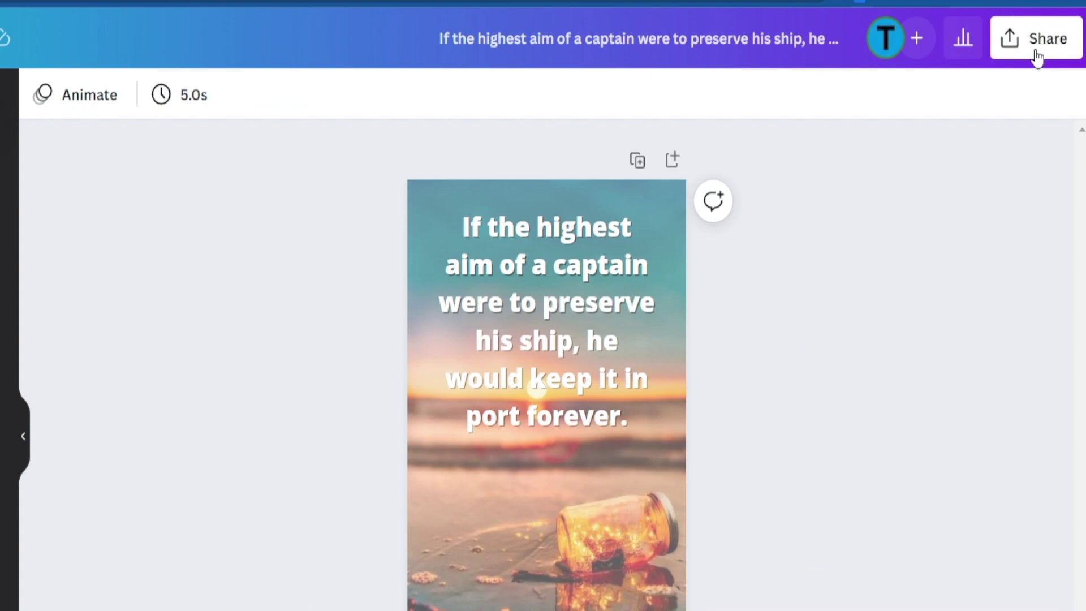
{"action": "left_click", "coordinate": [1037, 54]}
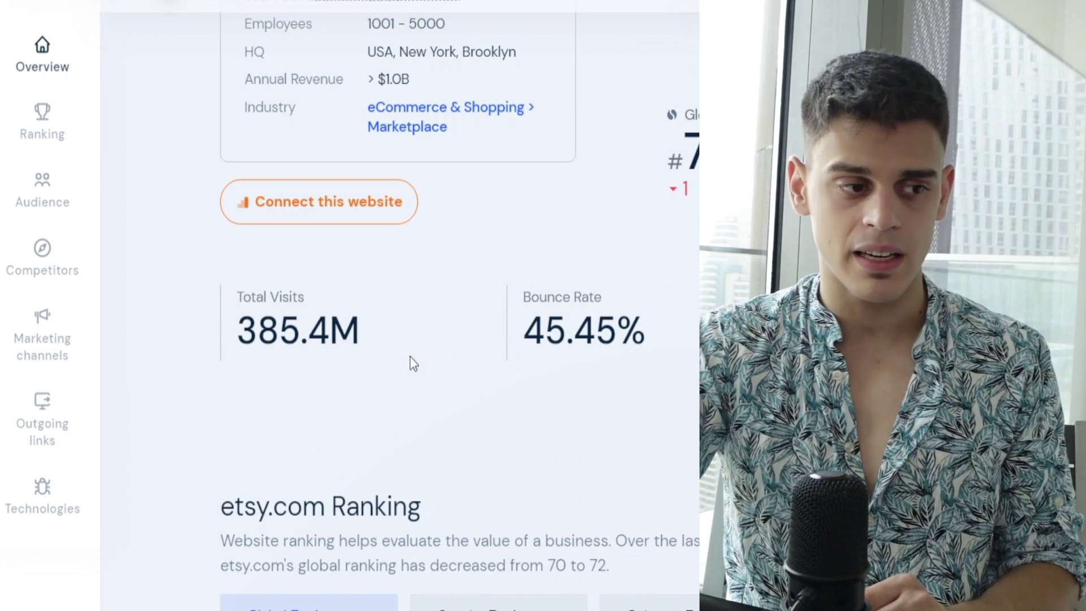
Step: Scroll etsy.com's Similarweb overview through Traffic & Engagement to Top Countries (USA 59.78%)
{"action": "scroll", "coordinate": [414, 363], "scroll_direction": "up", "scroll_amount": 1}
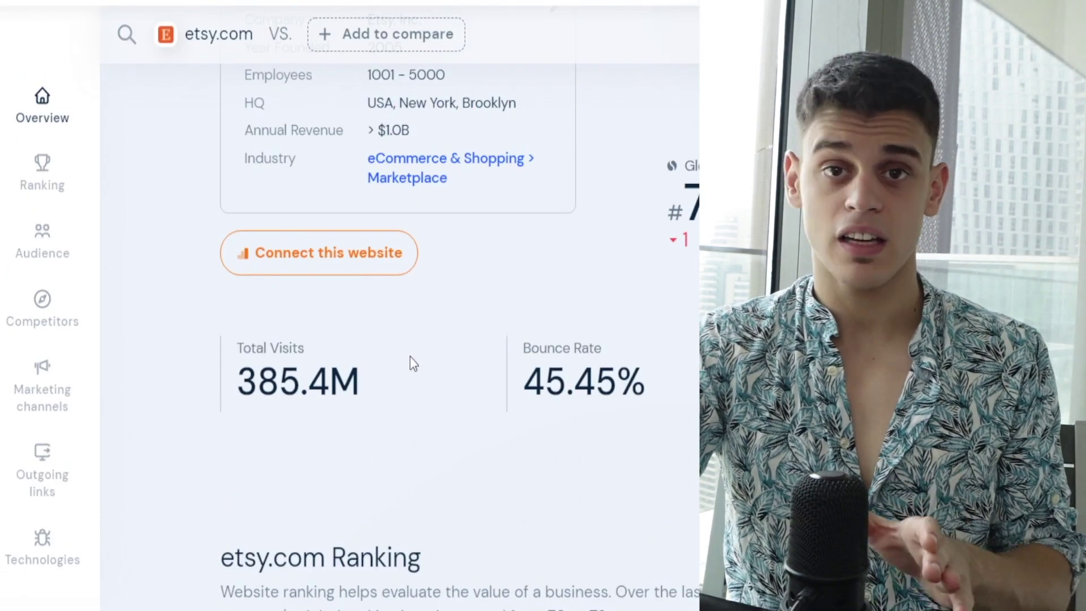
{"action": "scroll", "coordinate": [414, 363], "scroll_direction": "down", "scroll_amount": 15}
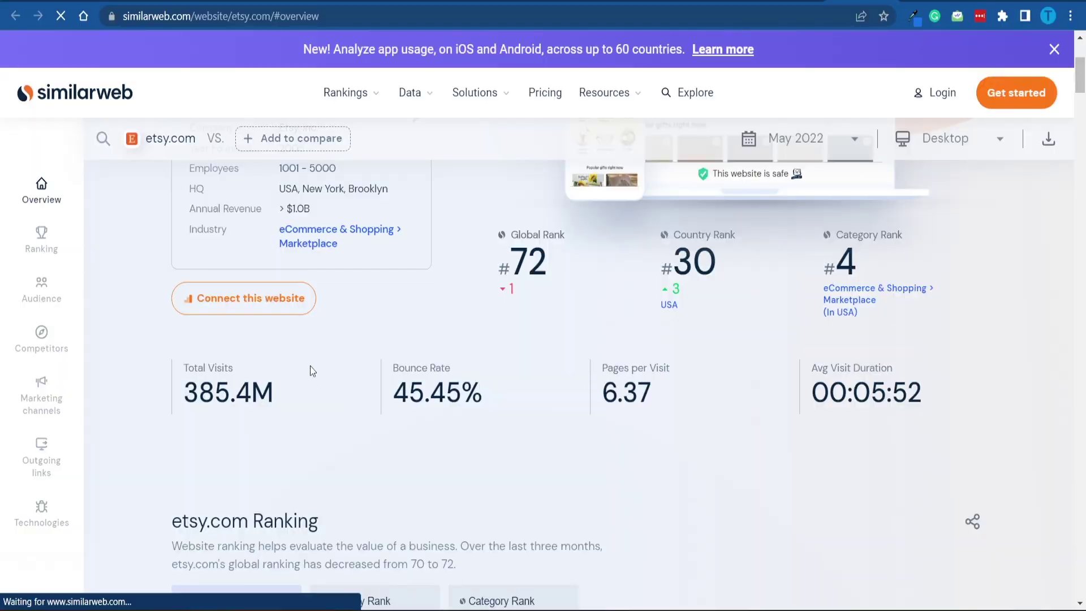
{"action": "scroll", "coordinate": [792, 356], "scroll_direction": "down", "scroll_amount": 8}
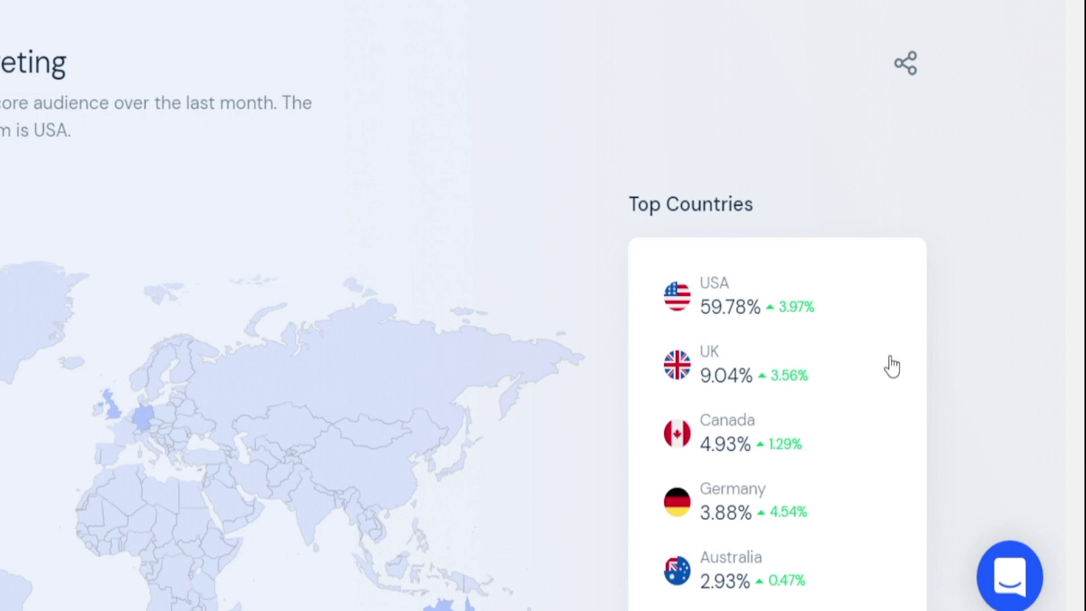
{"action": "scroll", "coordinate": [893, 366], "scroll_direction": "down", "scroll_amount": 2}
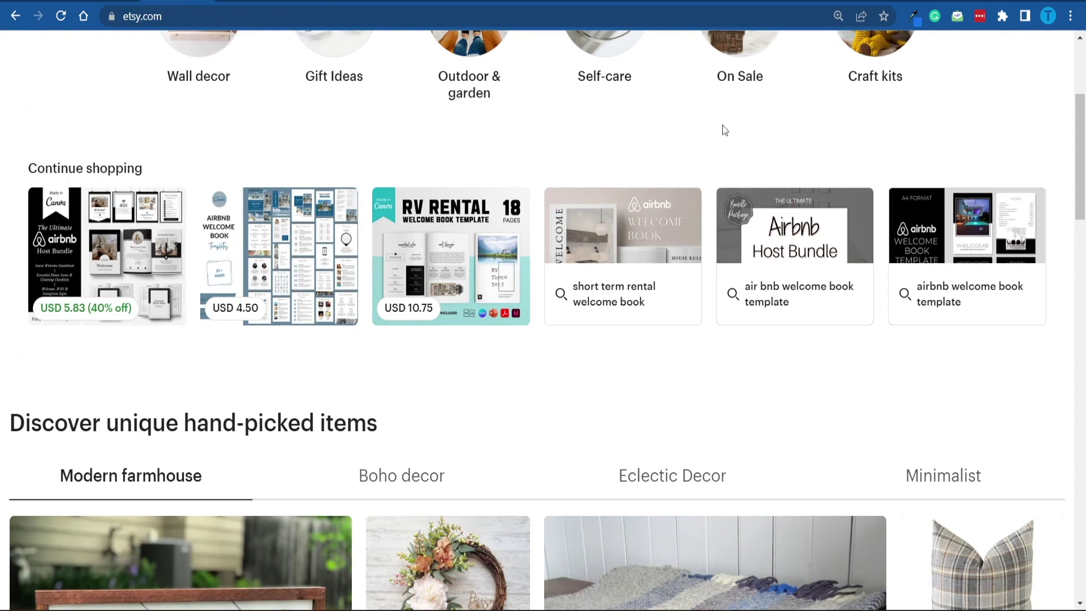
Step: Open the 'Print on Demand - Etsy' result from the etsy print on demand search
{"action": "scroll", "coordinate": [630, 113], "scroll_direction": "up", "scroll_amount": 3}
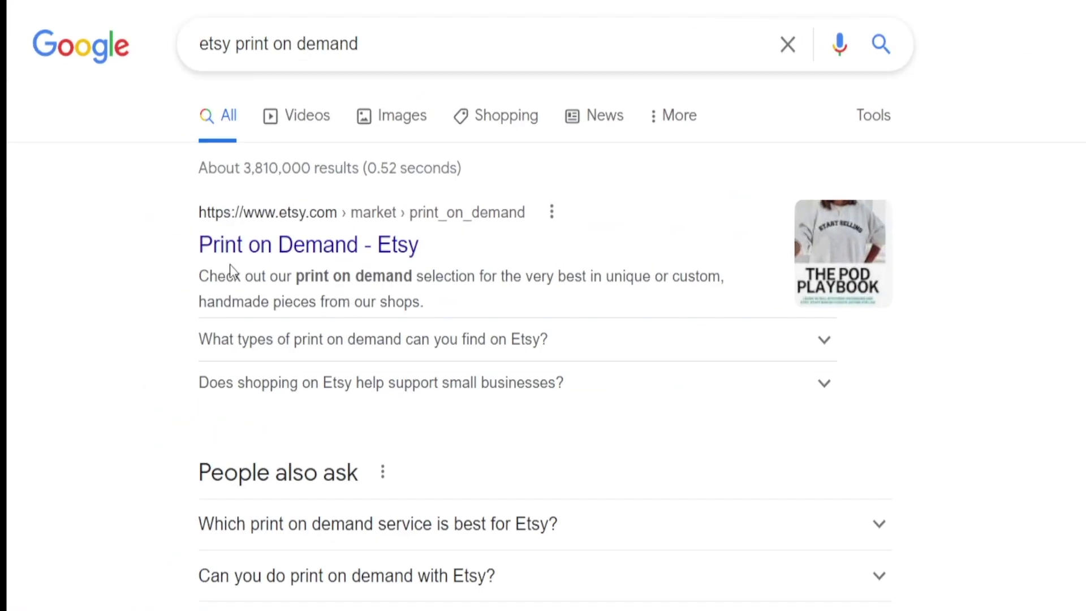
{"action": "left_click", "coordinate": [375, 249]}
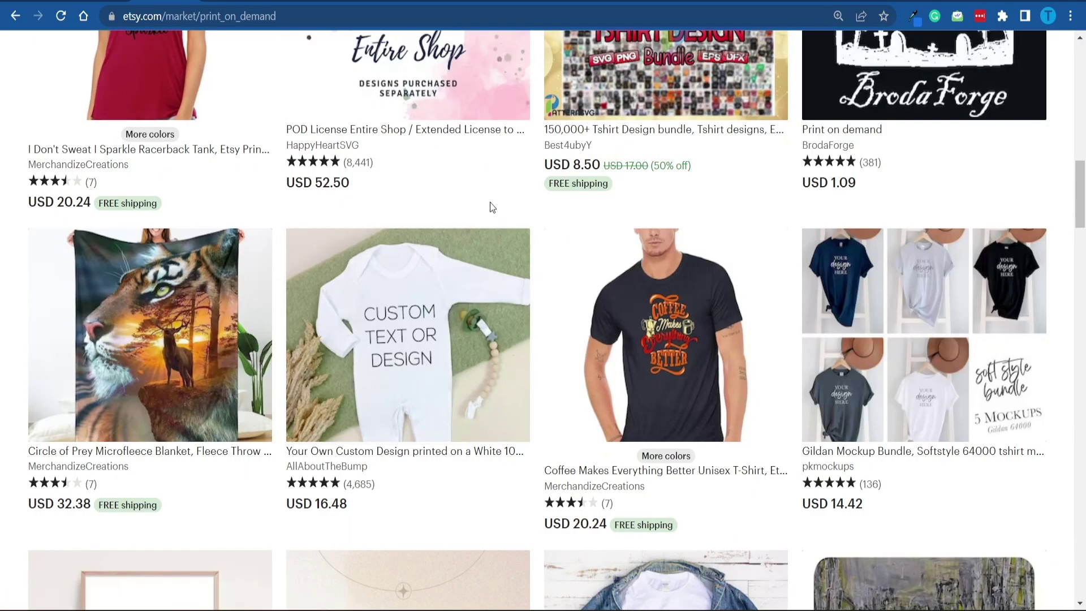
Step: Glance at Printful's Products menu, then return to the Teespring home page
{"action": "left_click", "coordinate": [464, 2]}
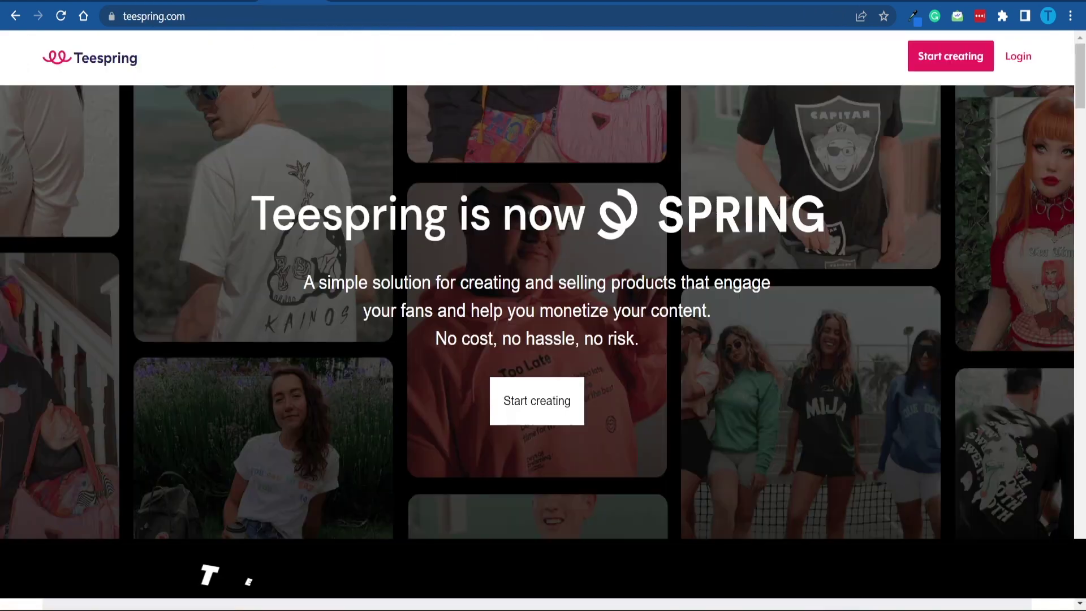
{"action": "left_click", "coordinate": [220, 2]}
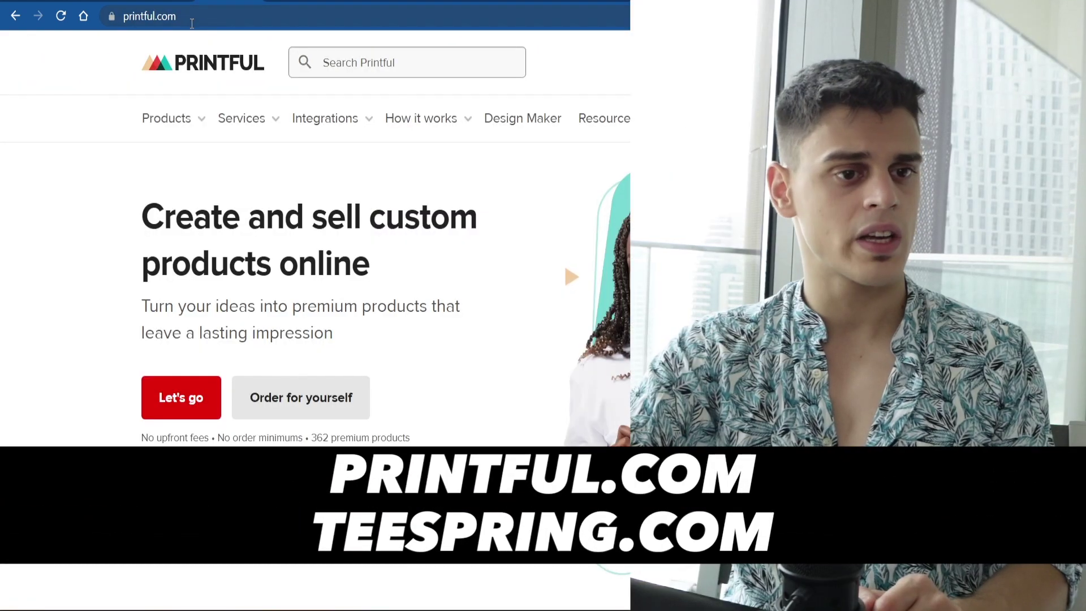
{"action": "mouse_move", "coordinate": [221, 169]}
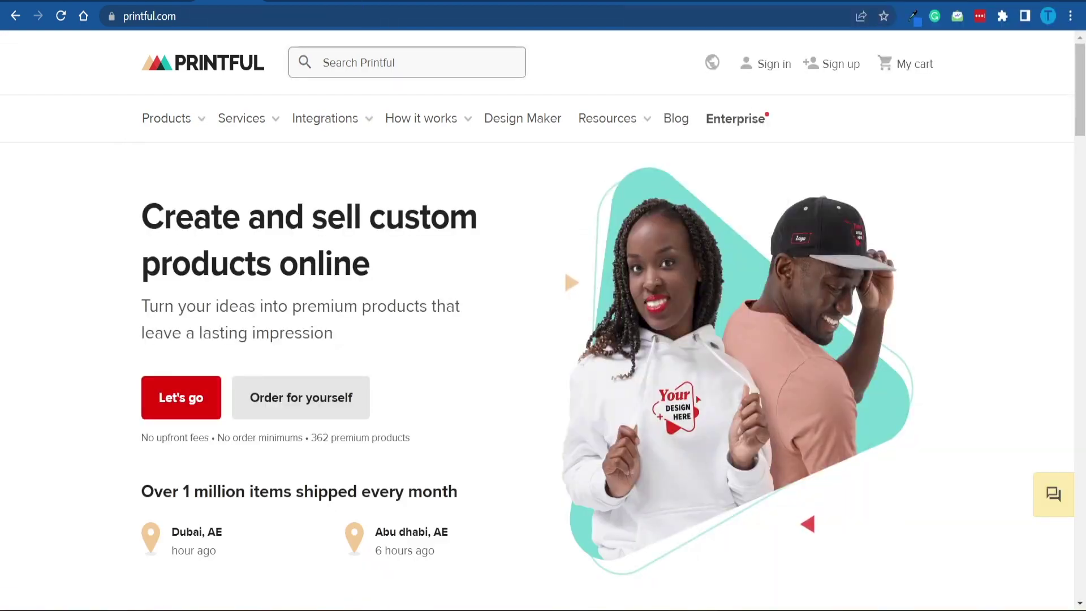
{"action": "left_click", "coordinate": [464, 1]}
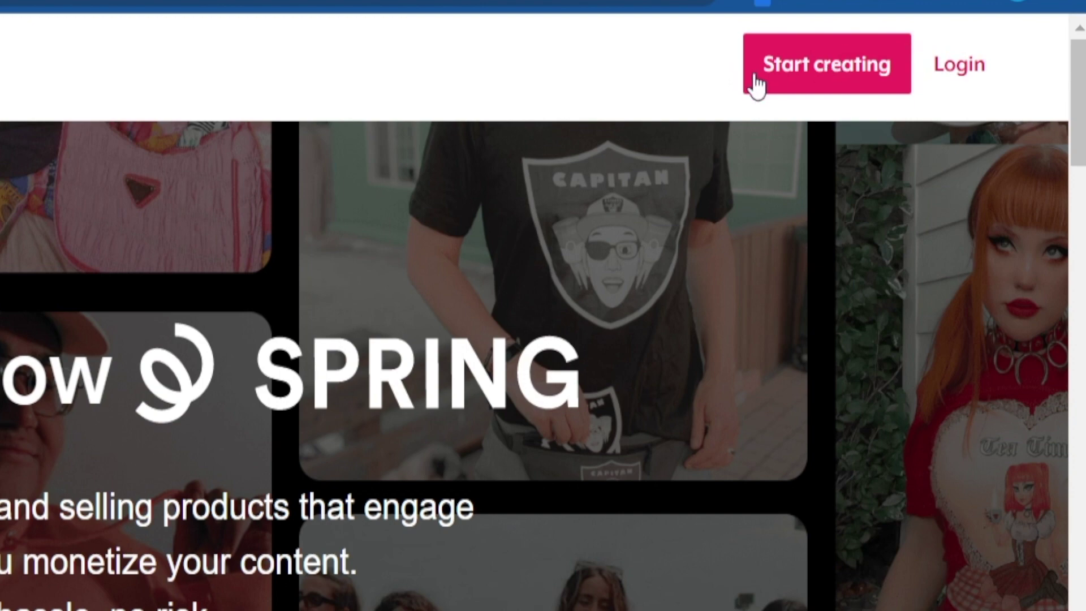
Step: Start creating on Teespring and sign in with Google to reach Step 1/4: Choose Your Product
{"action": "left_click", "coordinate": [836, 85]}
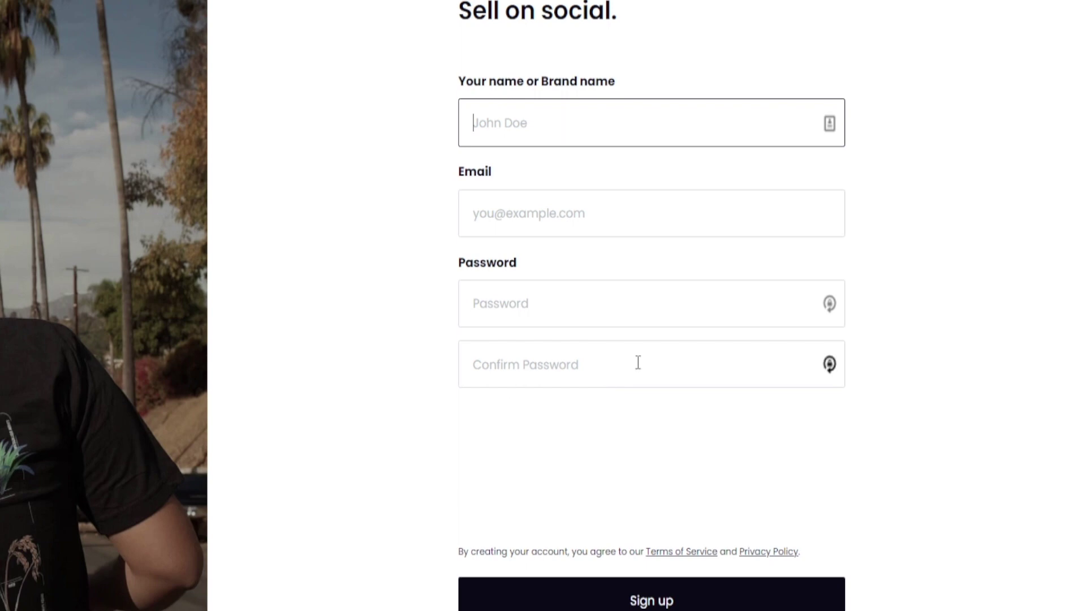
{"action": "scroll", "coordinate": [712, 243], "scroll_direction": "down", "scroll_amount": 2}
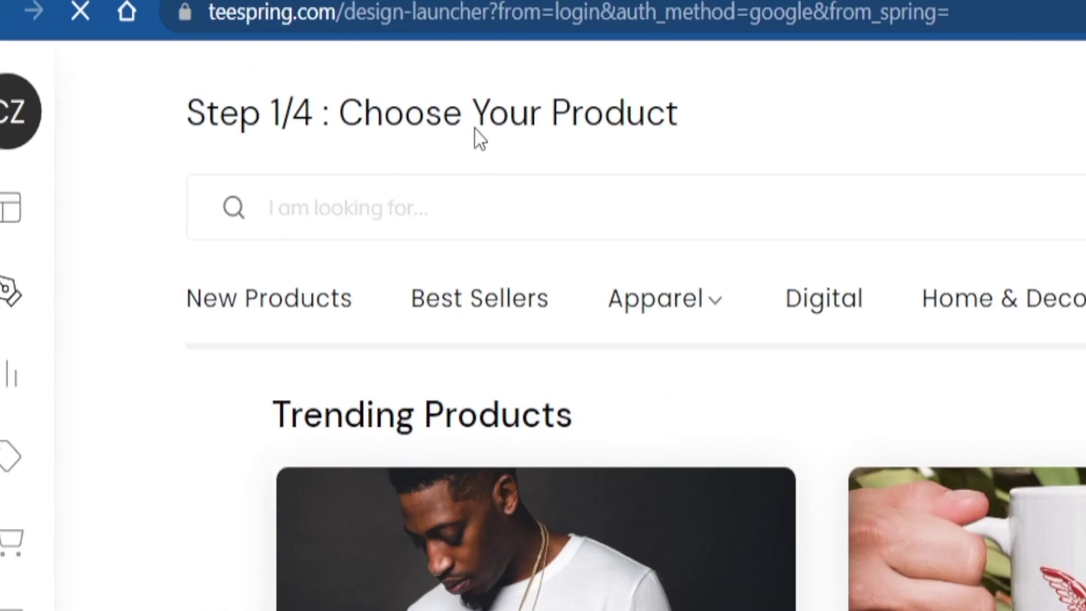
Step: Scroll the Teespring product catalog and dismiss the Hello from Spring help popup
{"action": "left_click_drag", "start_coordinate": [344, 116], "coordinate": [739, 97]}
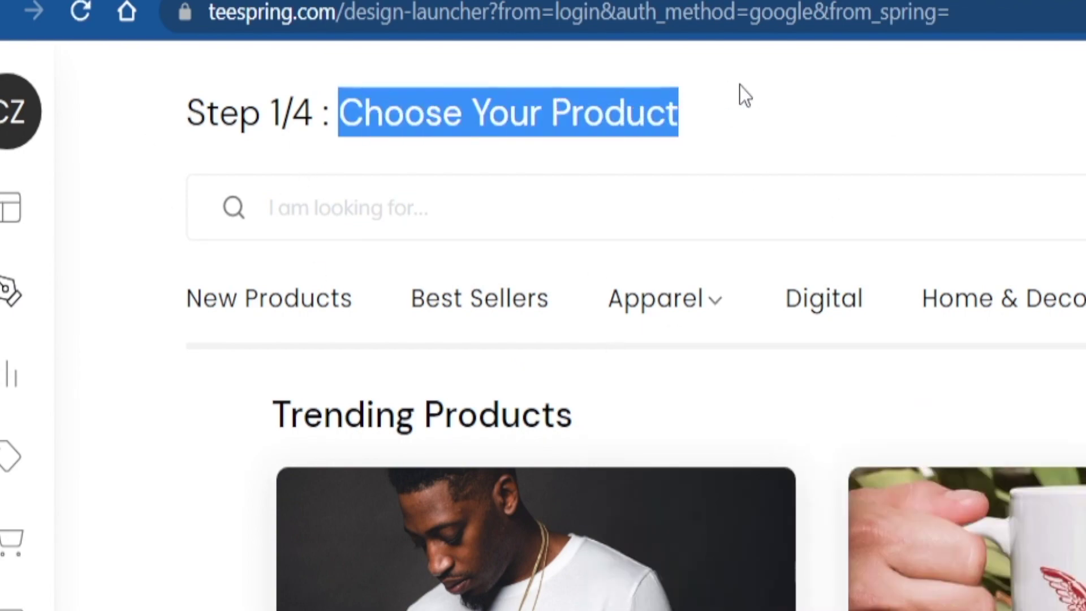
{"action": "scroll", "coordinate": [763, 107], "scroll_direction": "down", "scroll_amount": 5}
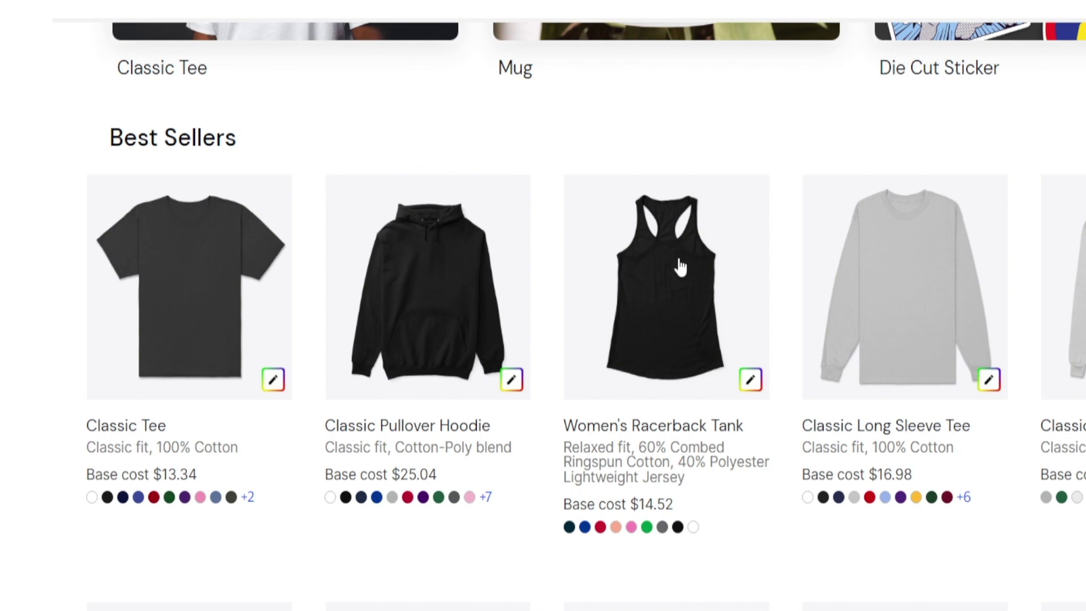
{"action": "scroll", "coordinate": [685, 260], "scroll_direction": "down", "scroll_amount": 4}
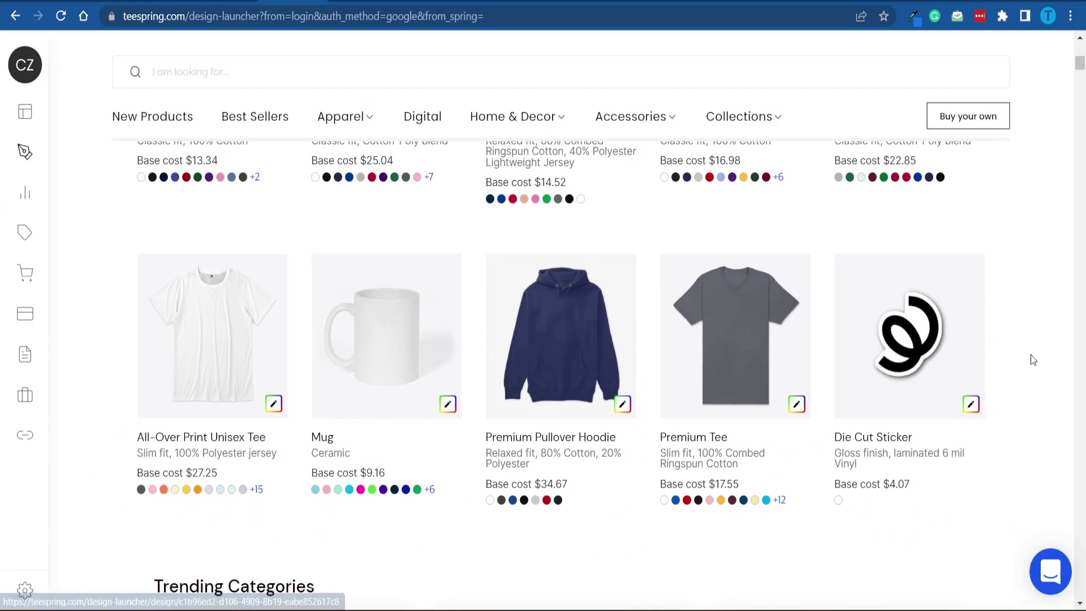
{"action": "scroll", "coordinate": [1033, 360], "scroll_direction": "down", "scroll_amount": 1}
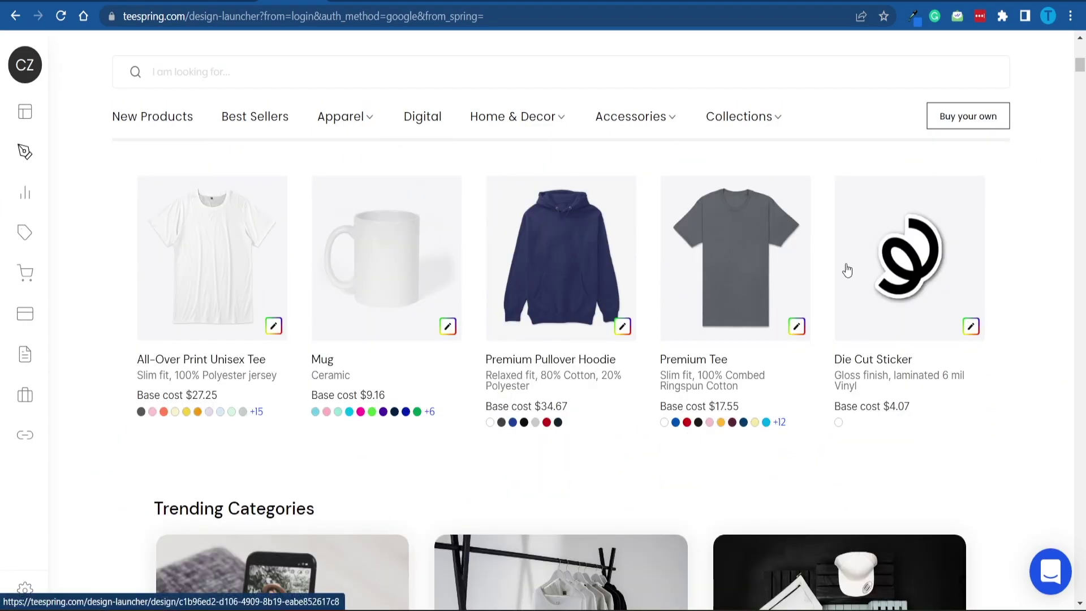
{"action": "scroll", "coordinate": [1007, 242], "scroll_direction": "down", "scroll_amount": 8}
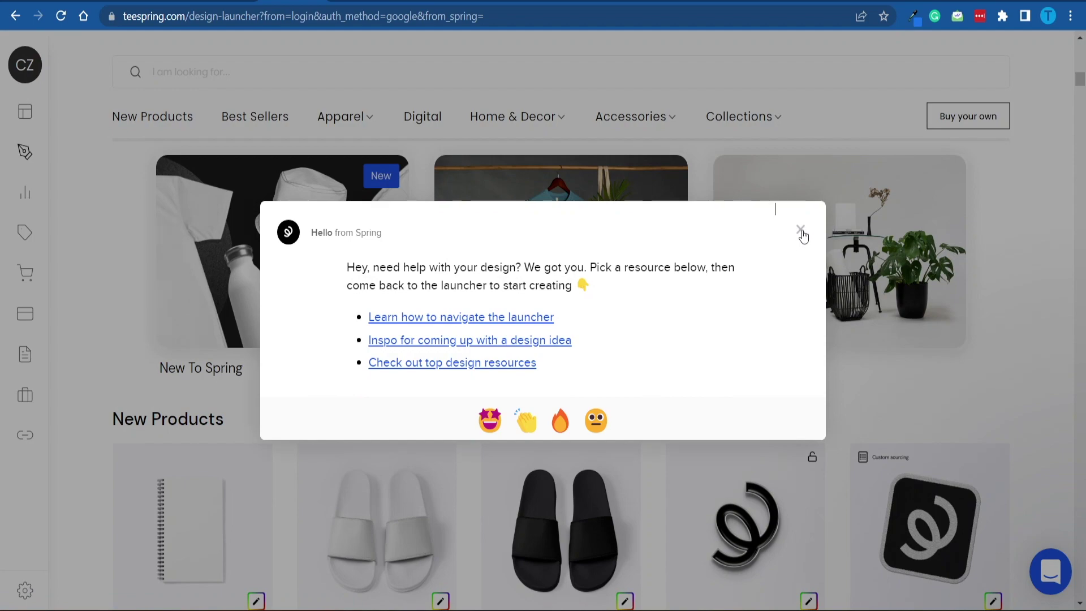
{"action": "left_click", "coordinate": [810, 235]}
Step: Scroll on to the Home & Decor wall art, including the $13.75 Canvas Print
{"action": "scroll", "coordinate": [841, 258], "scroll_direction": "down", "scroll_amount": 7}
{"action": "scroll", "coordinate": [838, 255], "scroll_direction": "up", "scroll_amount": 1}
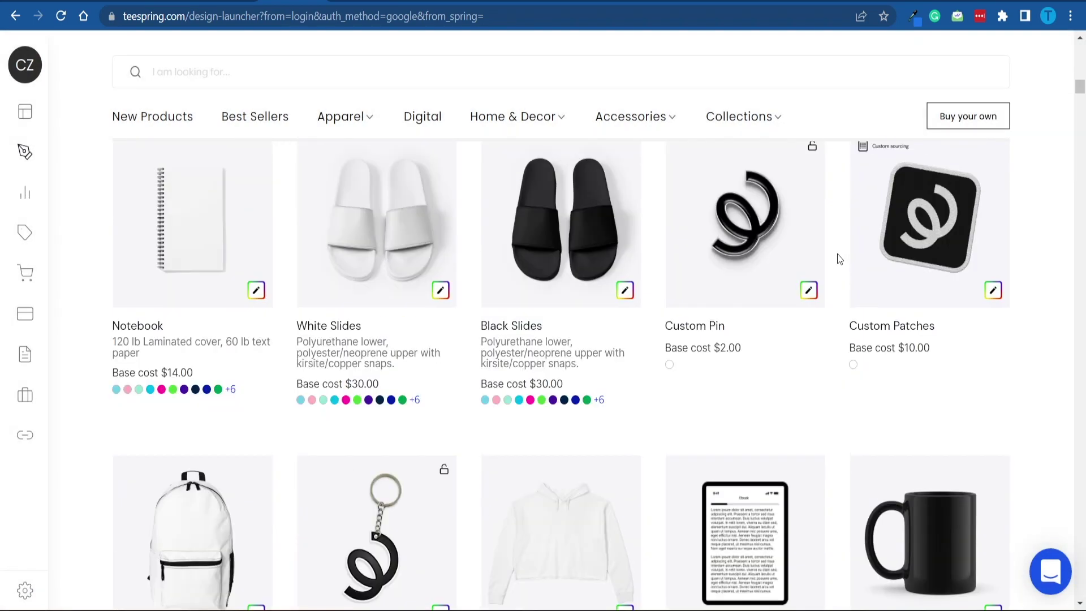
{"action": "scroll", "coordinate": [839, 271], "scroll_direction": "down", "scroll_amount": 4}
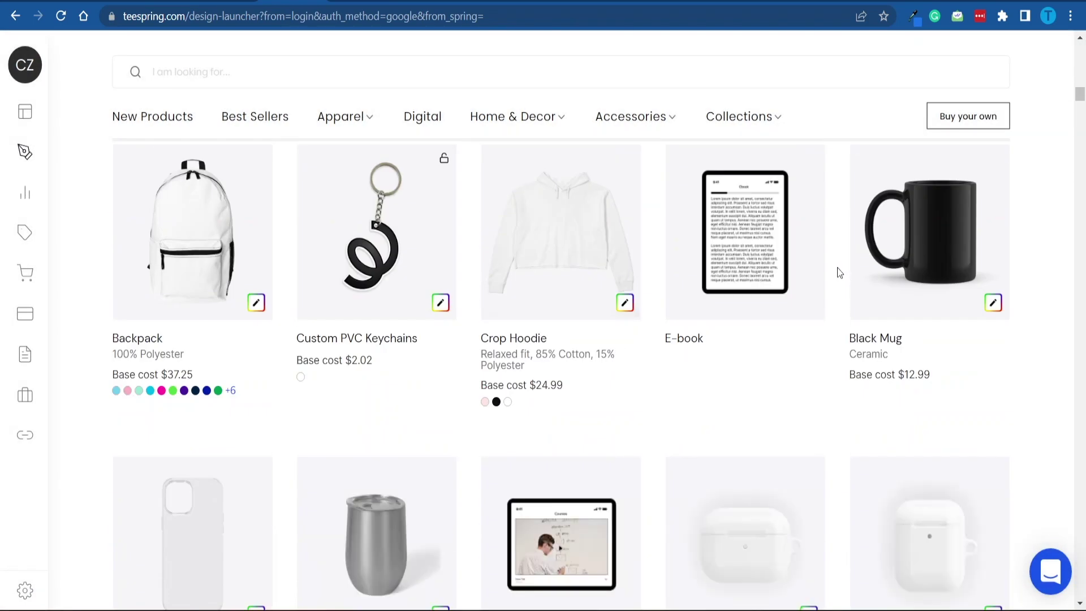
{"action": "scroll", "coordinate": [834, 278], "scroll_direction": "down", "scroll_amount": 4}
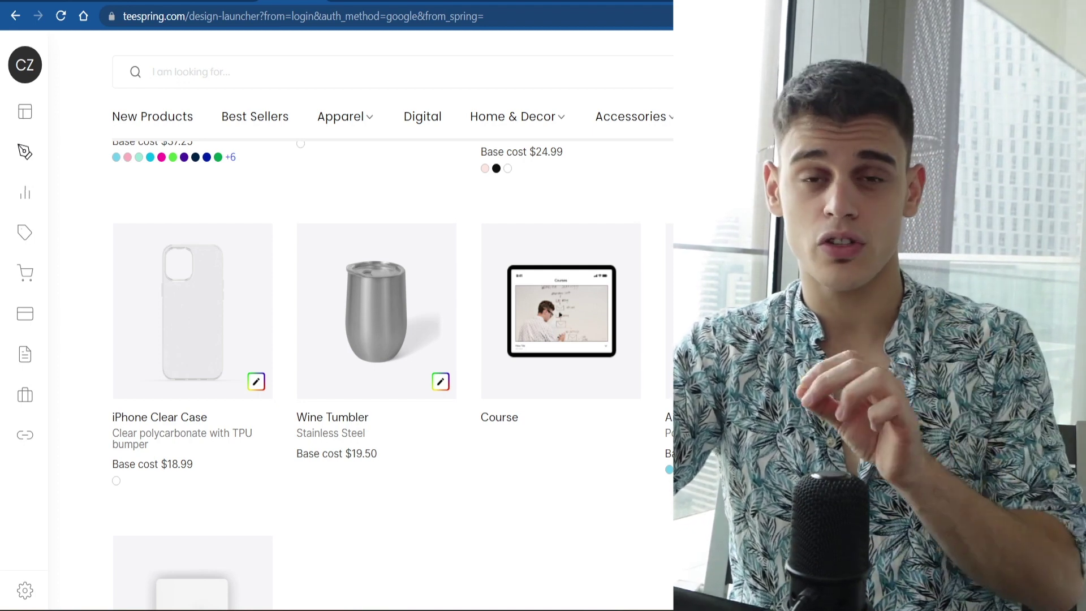
{"action": "scroll", "coordinate": [362, 373], "scroll_direction": "down", "scroll_amount": 8}
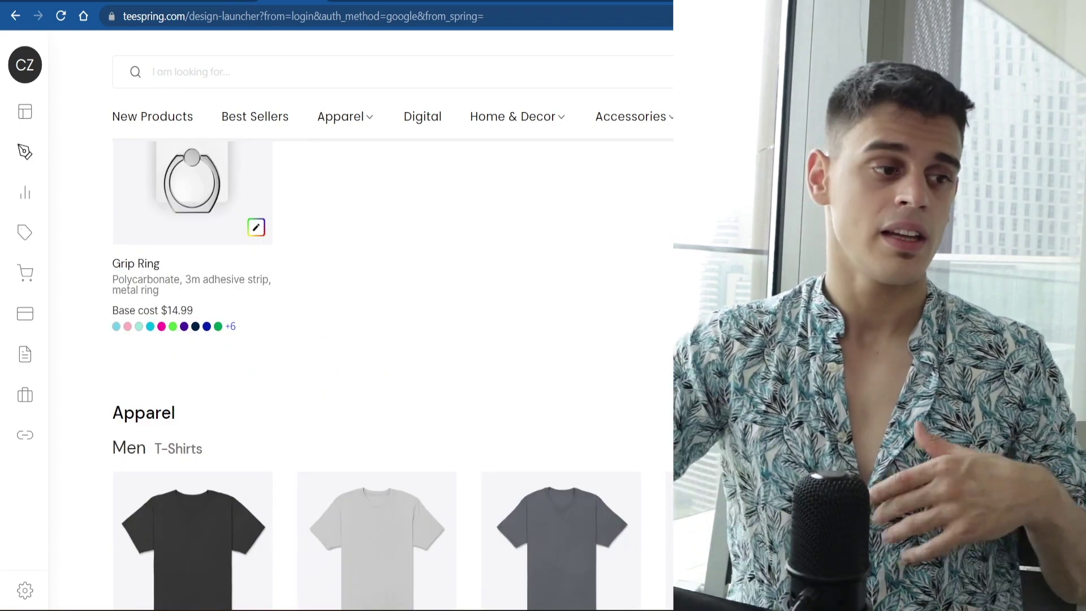
{"action": "scroll", "coordinate": [362, 373], "scroll_direction": "down", "scroll_amount": 4}
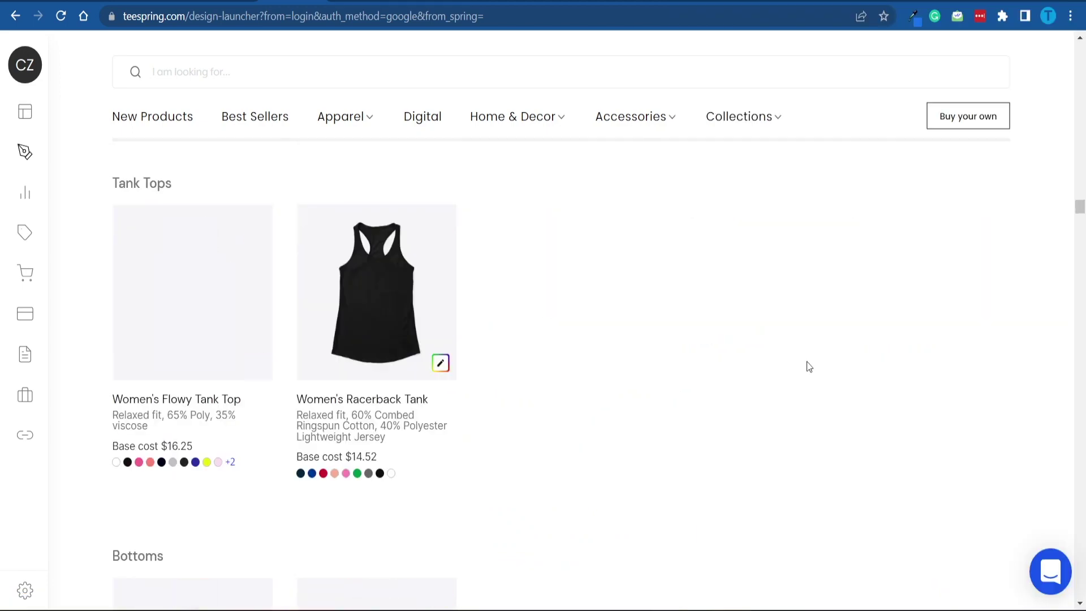
{"action": "scroll", "coordinate": [803, 351], "scroll_direction": "down", "scroll_amount": 10}
{"action": "mouse_move", "coordinate": [530, 116]}
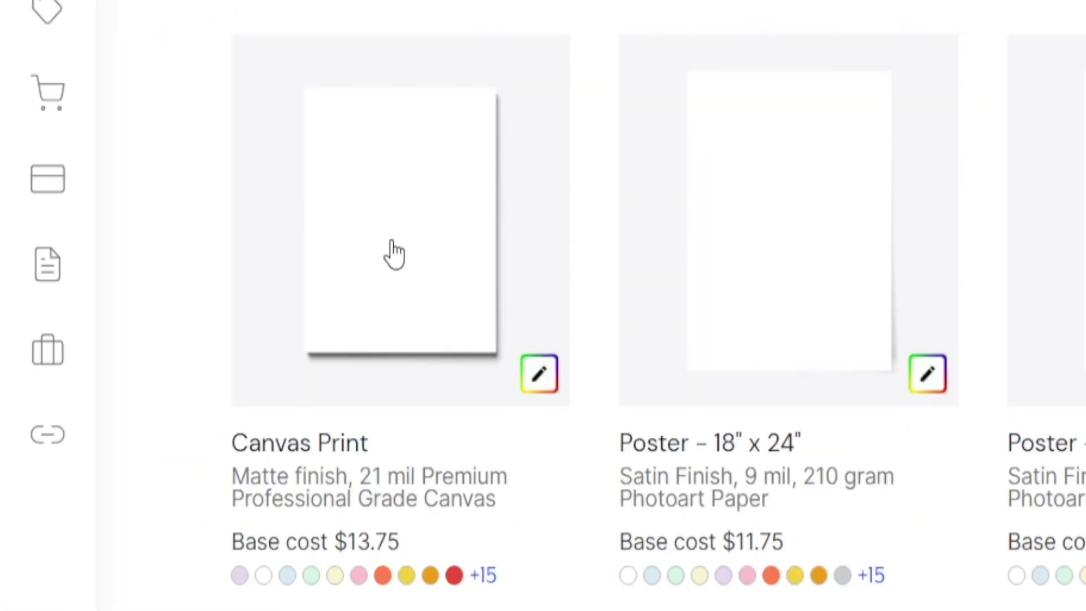
Step: Choose Canvas Print, upload the sunset quote poster and scale it to fill the print
{"action": "left_click", "coordinate": [394, 253]}
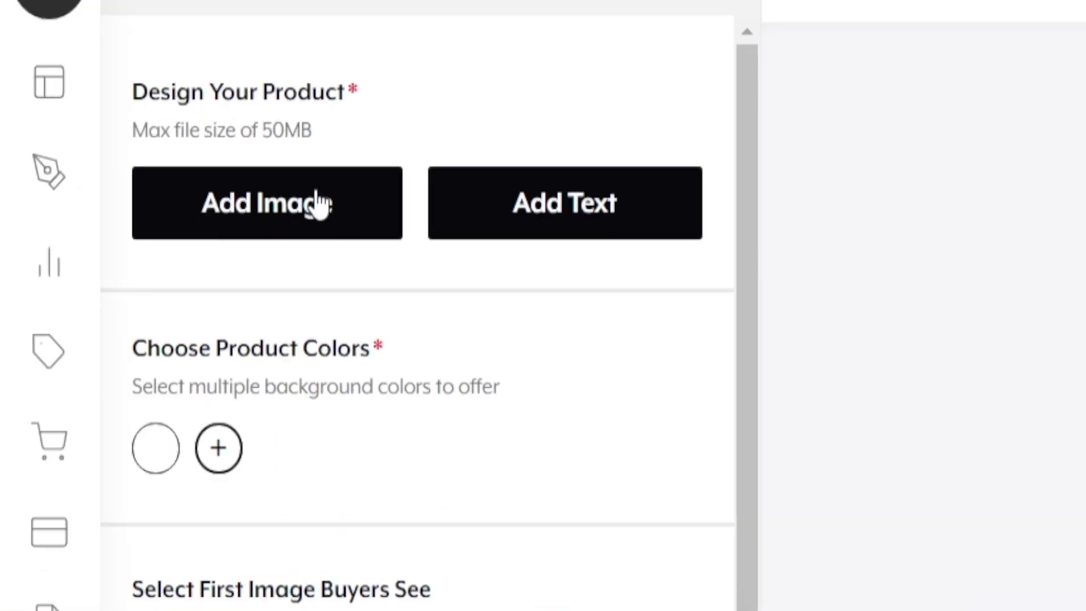
{"action": "left_click", "coordinate": [278, 215]}
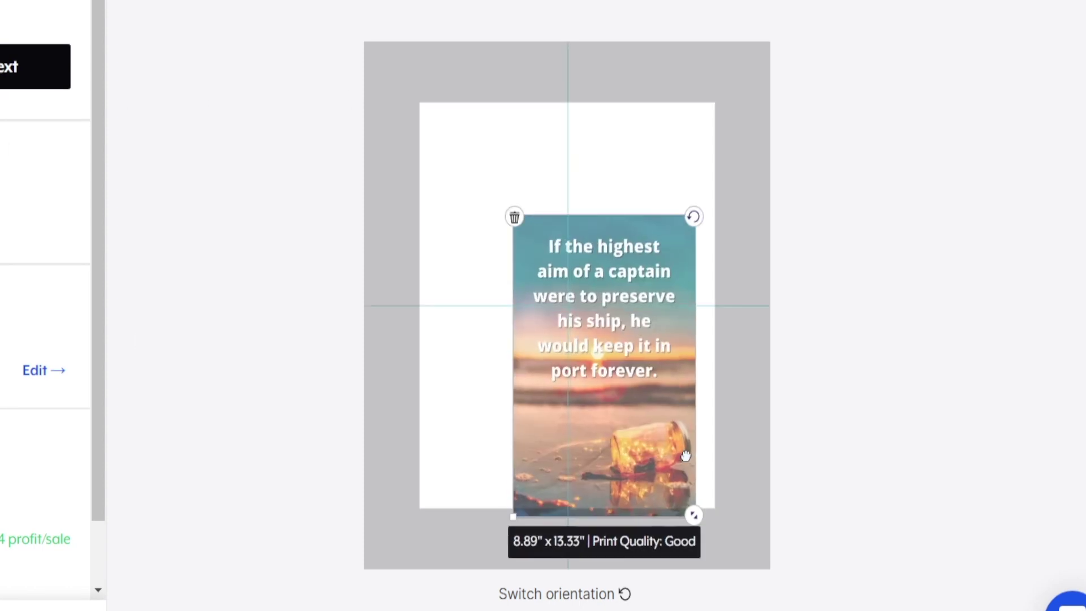
{"action": "left_click_drag", "start_coordinate": [612, 399], "coordinate": [522, 288]}
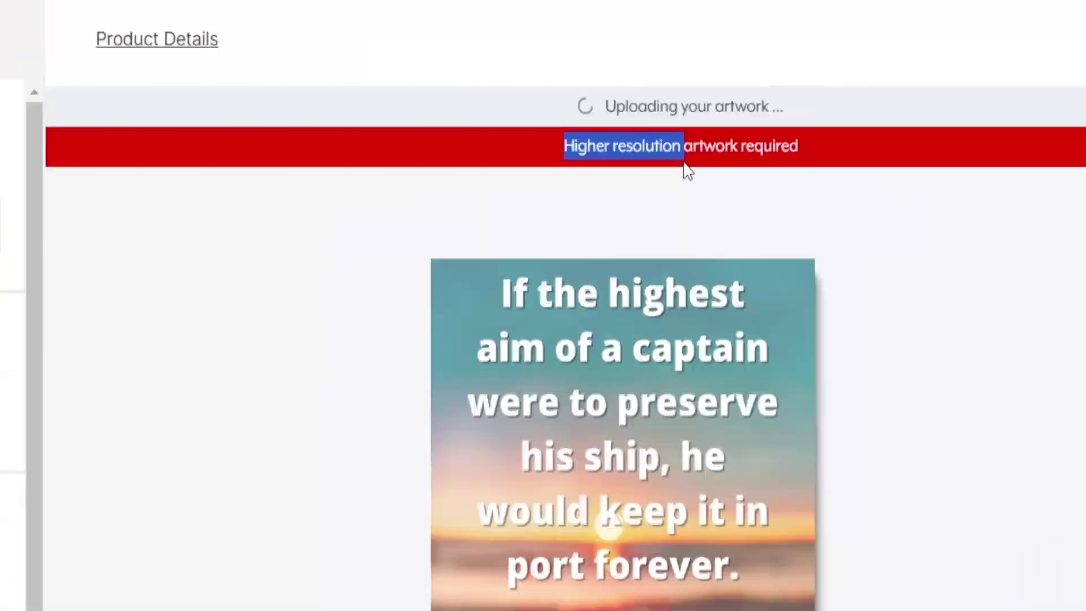
Step: Set the 8"x10" canvas price to $25, keeping the 16"x20" at $29.99
{"action": "left_click", "coordinate": [730, 126]}
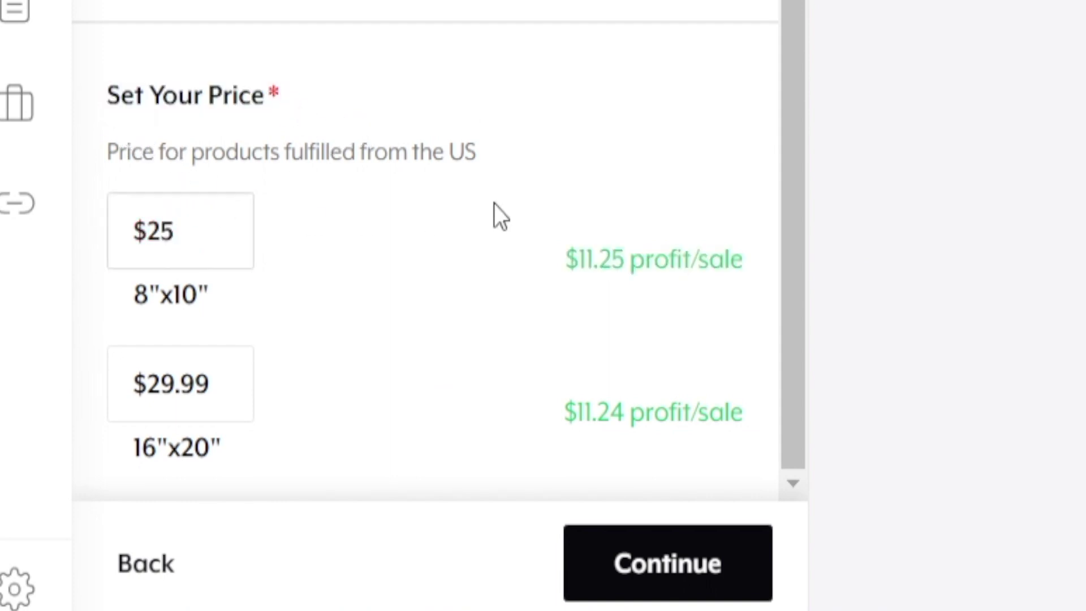
{"action": "key", "text": "Tab"}
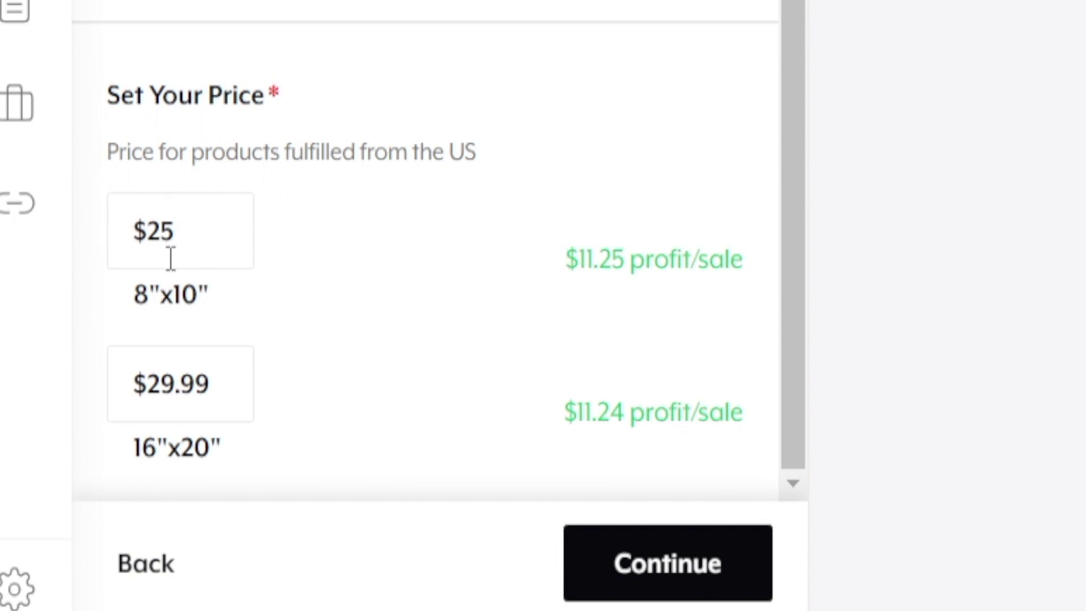